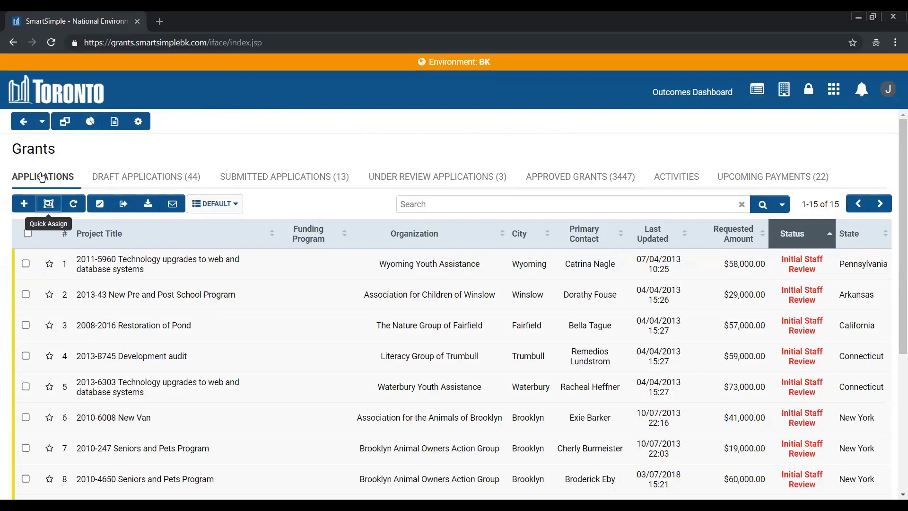
Step: Open the application-level custom fields in the Grants settings
click(139, 122)
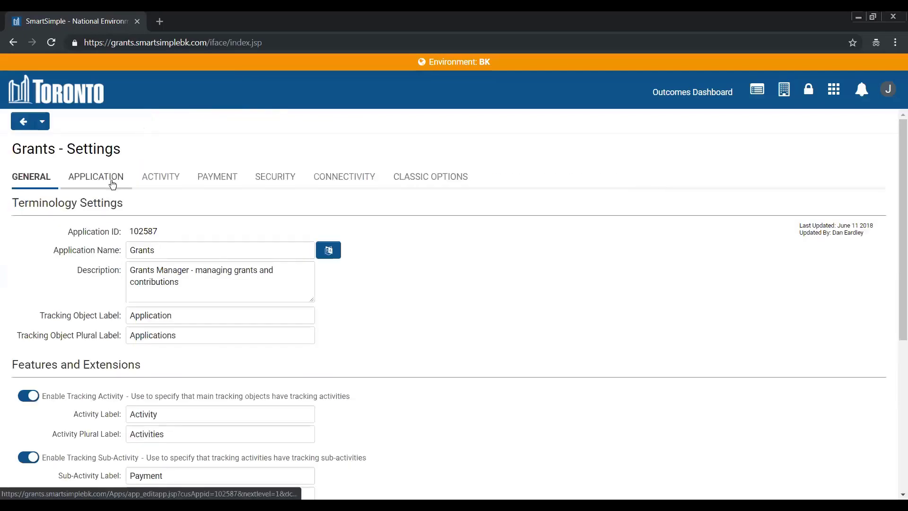
click(112, 180)
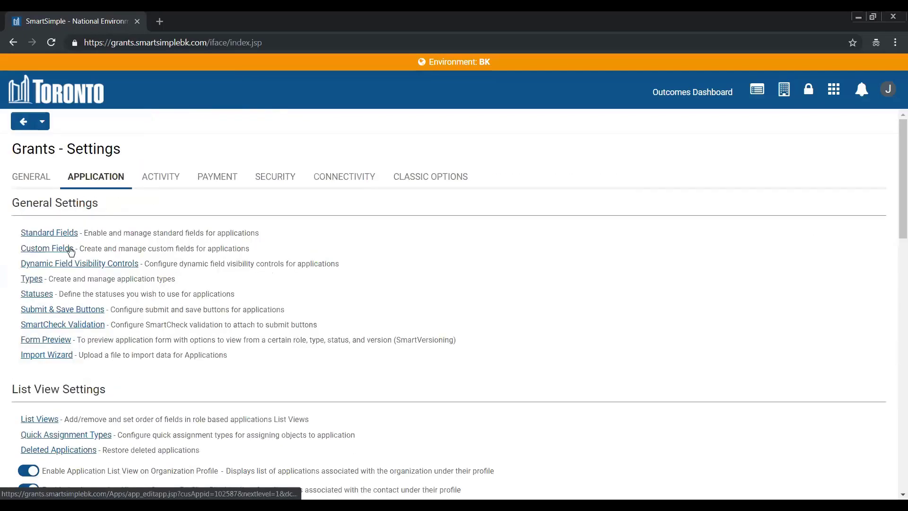
click(70, 249)
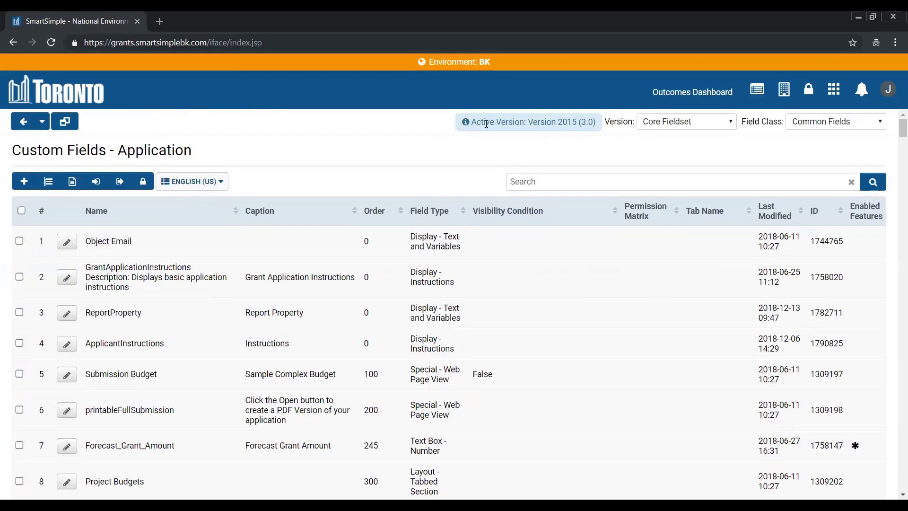
Step: Check the active version and the selectable versions of the application custom fields, leaving the selection as it is
drag(486, 124, 590, 122)
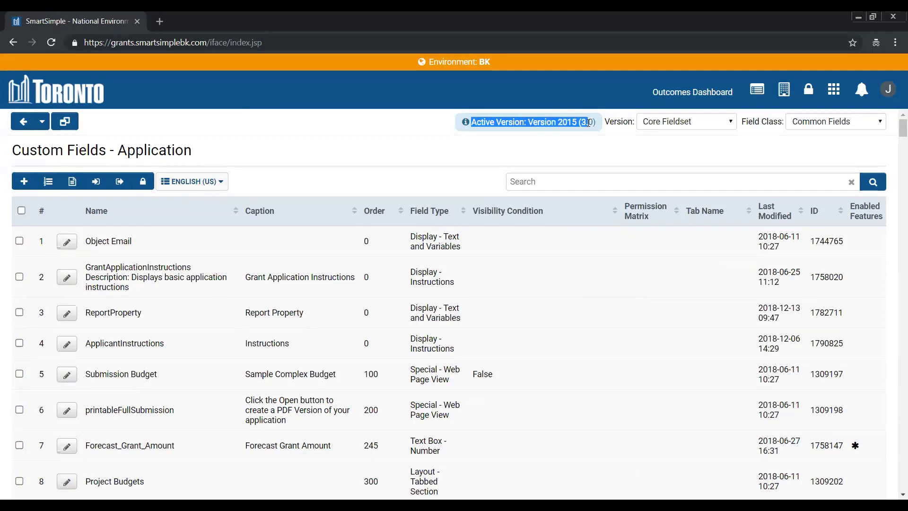
click(551, 124)
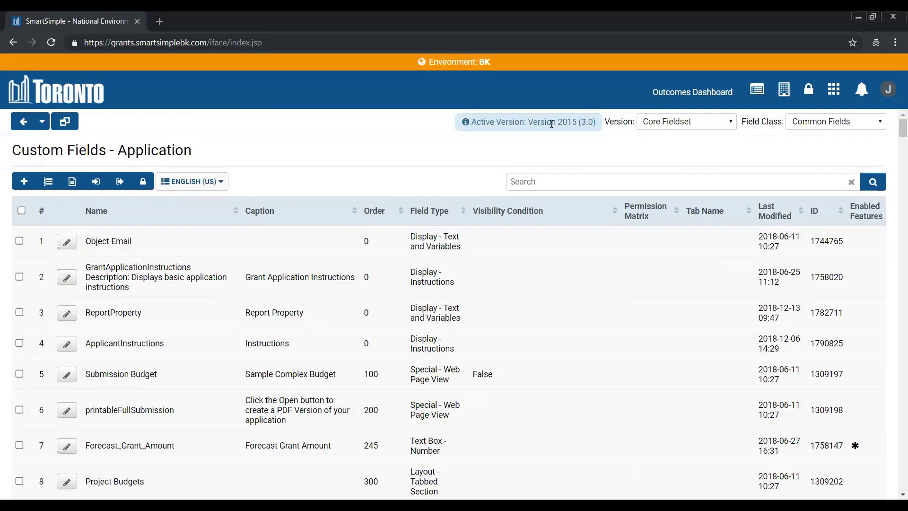
click(650, 124)
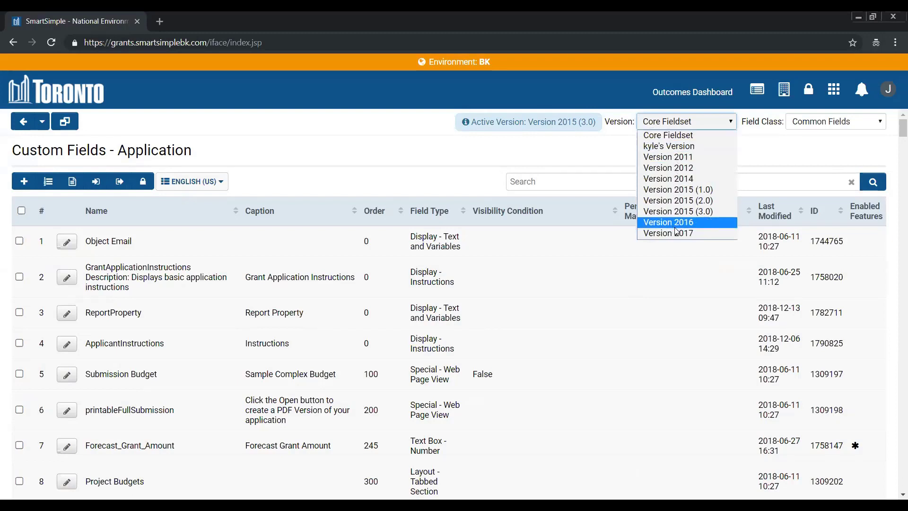
click(784, 147)
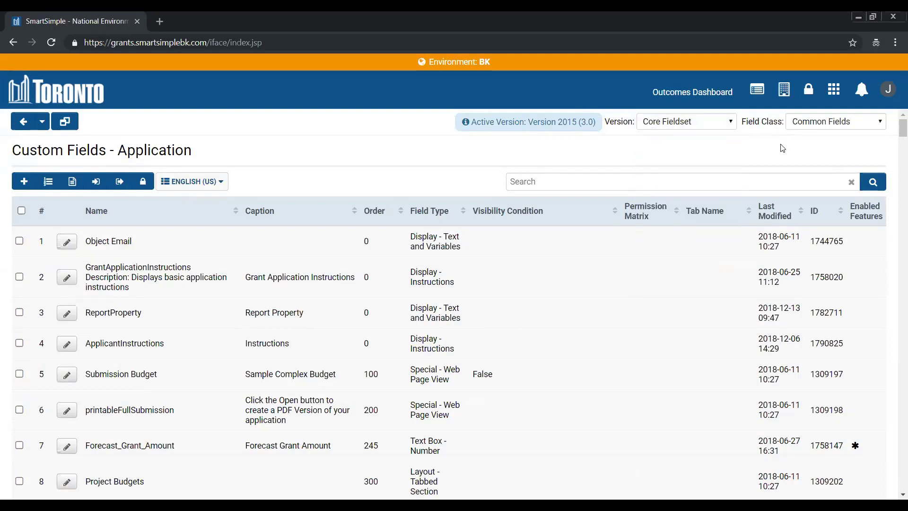
Step: Create and save a SmartVersioning version named with the presenter's first name plus "Webinar 2018", description "Test webinar version", and no condition
click(828, 96)
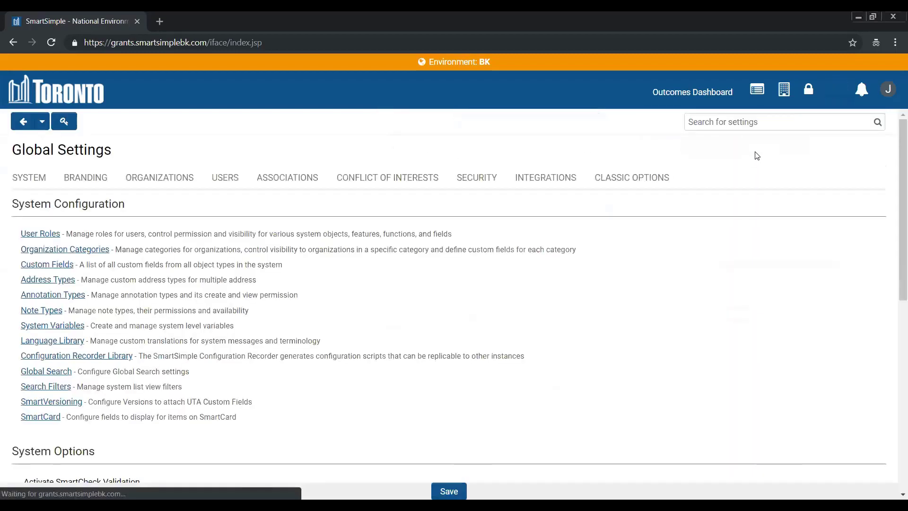
click(69, 406)
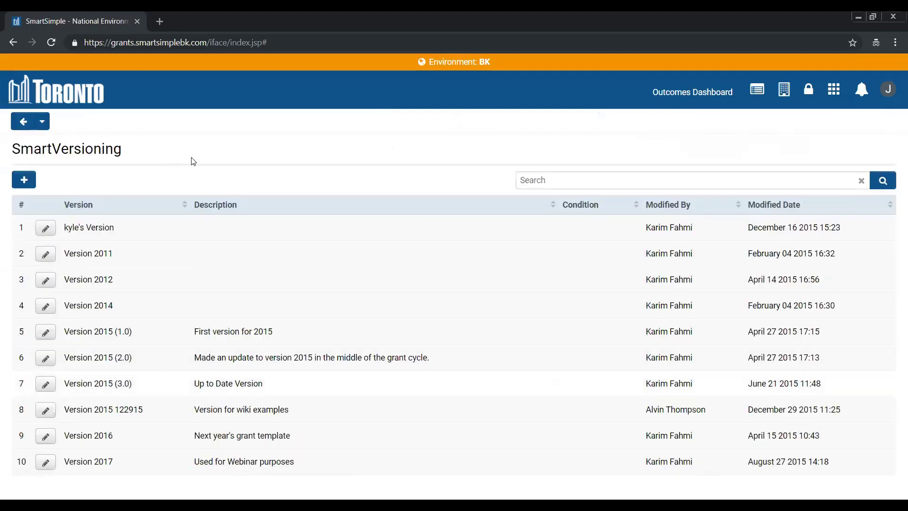
click(26, 180)
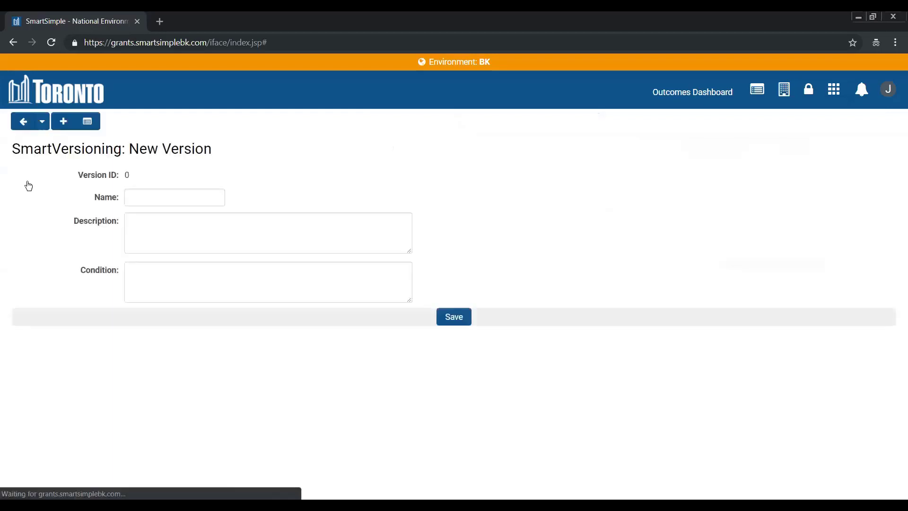
click(162, 203)
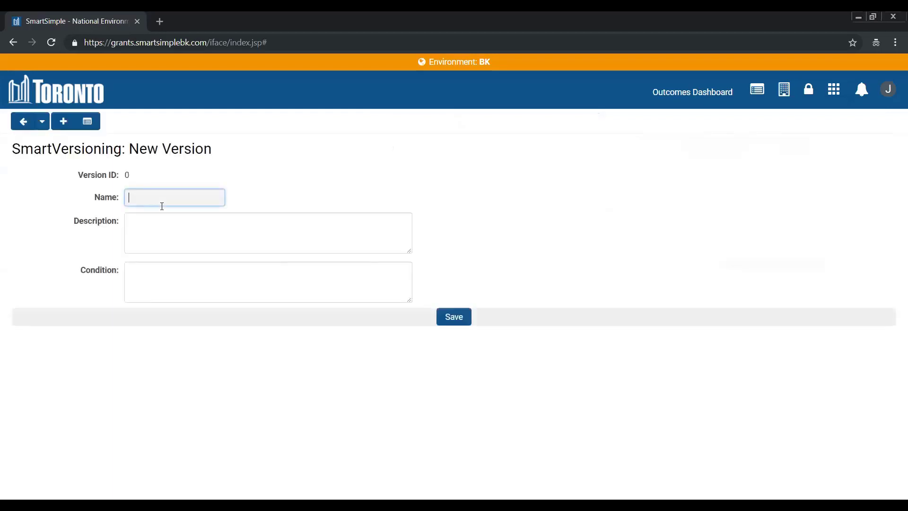
text(Jason Webinar 2018)
click(162, 226)
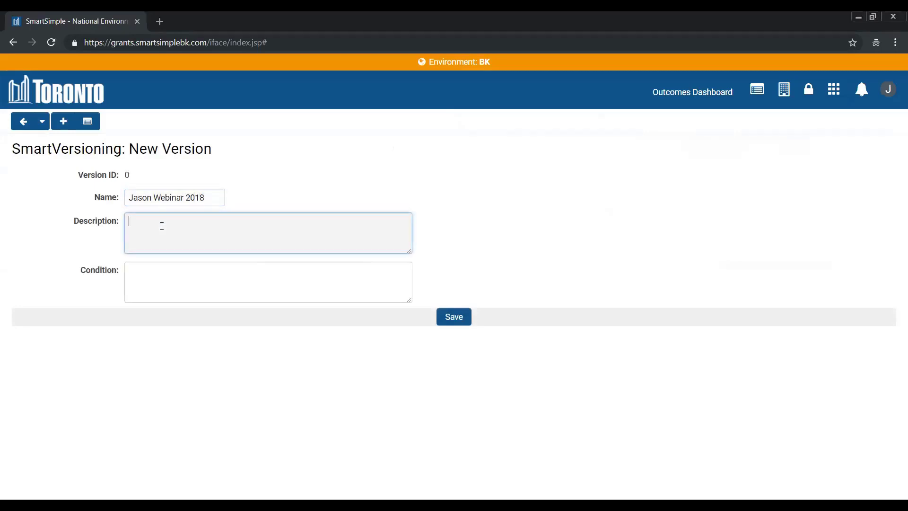
text(Test webinar version)
click(149, 272)
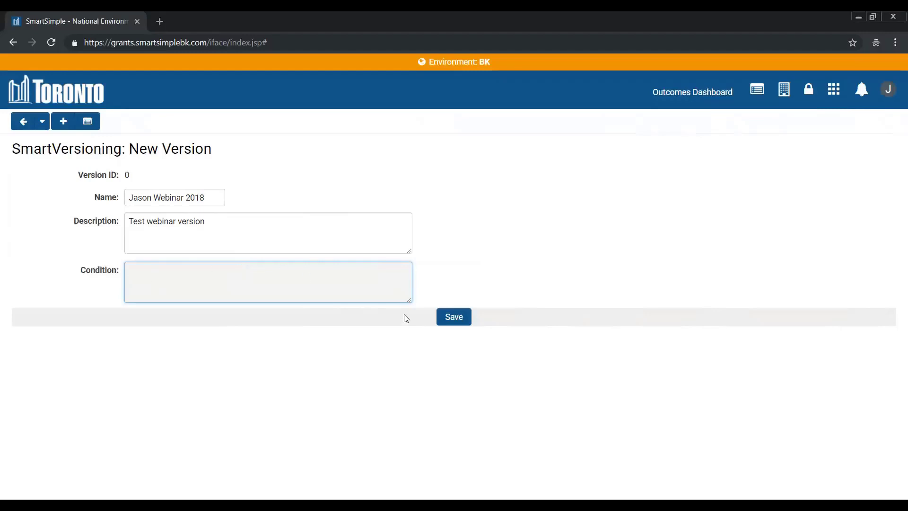
click(431, 277)
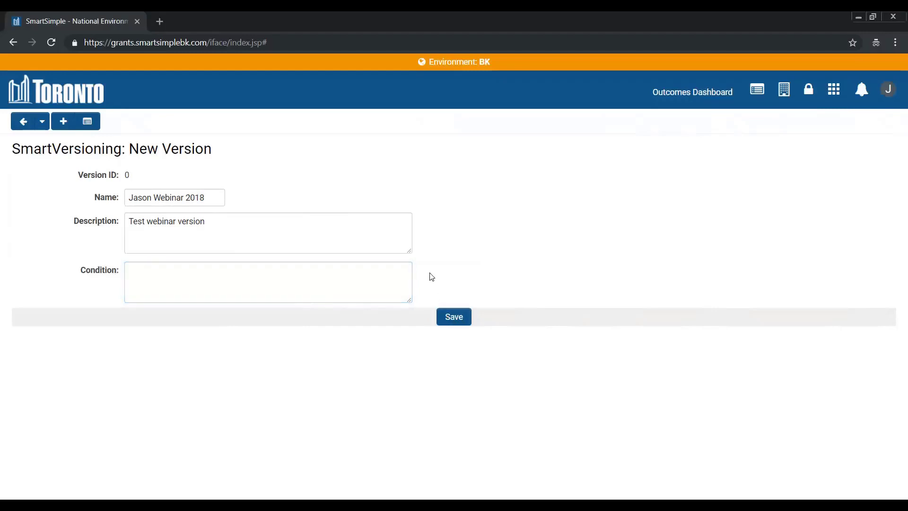
click(454, 318)
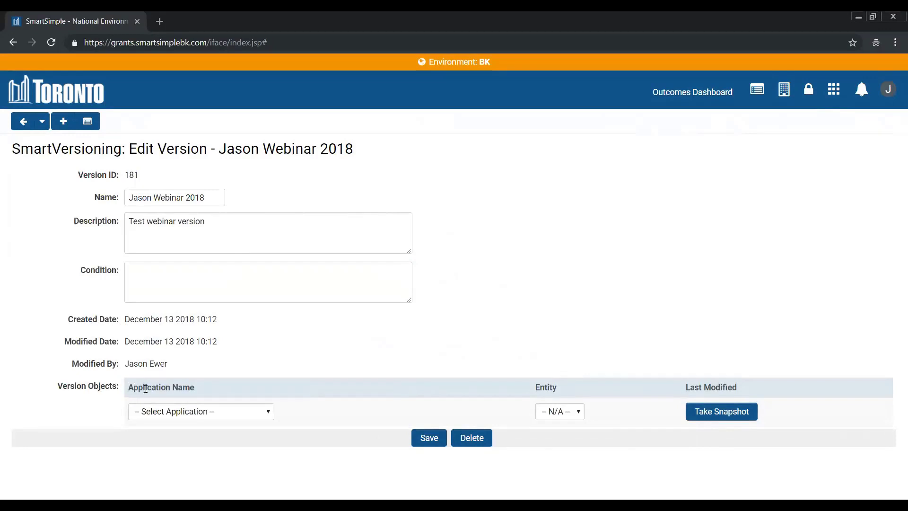
Step: Set the version object to the Grants application with the Activity entity
click(186, 414)
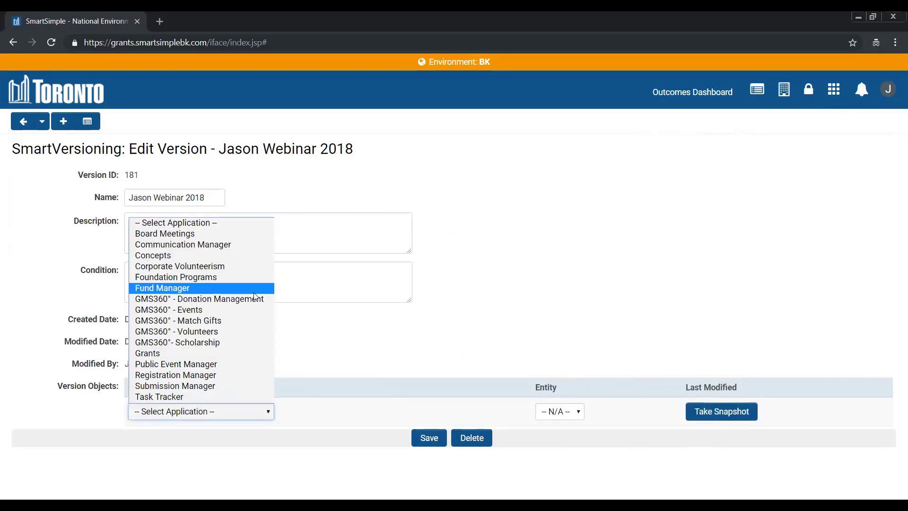
click(239, 353)
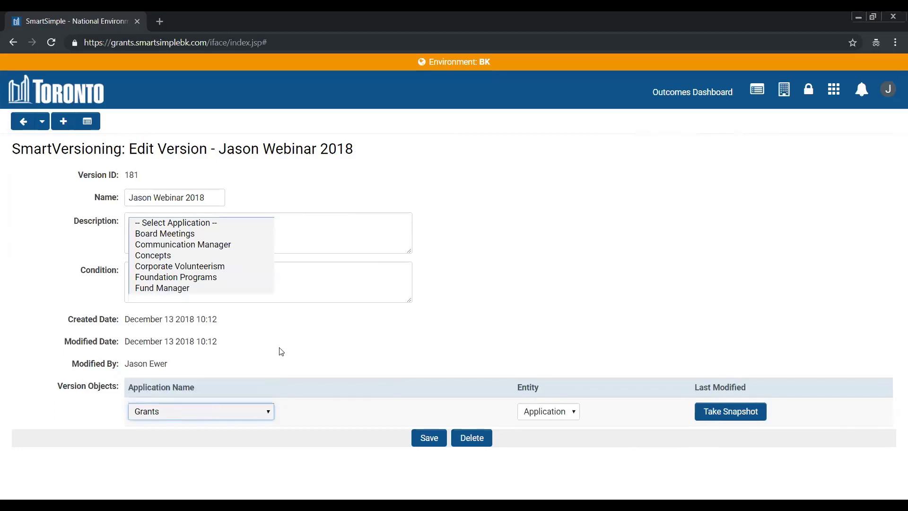
click(547, 413)
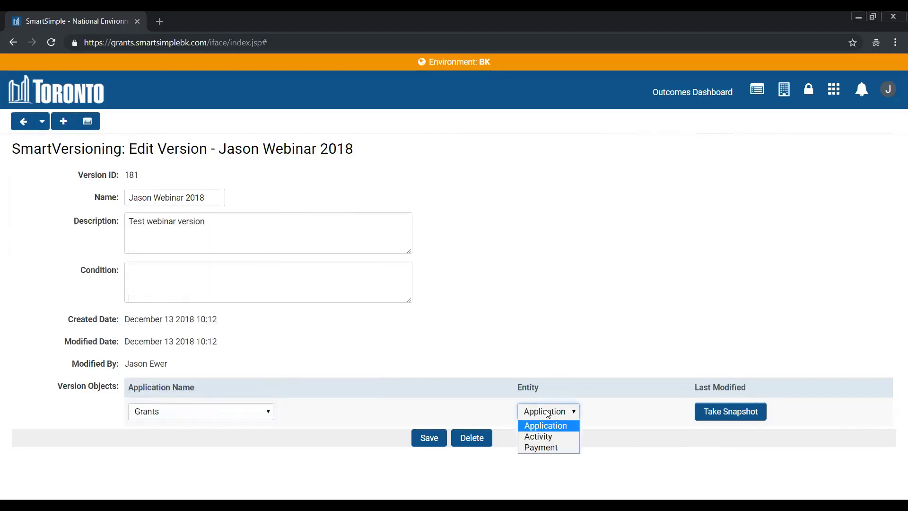
click(554, 435)
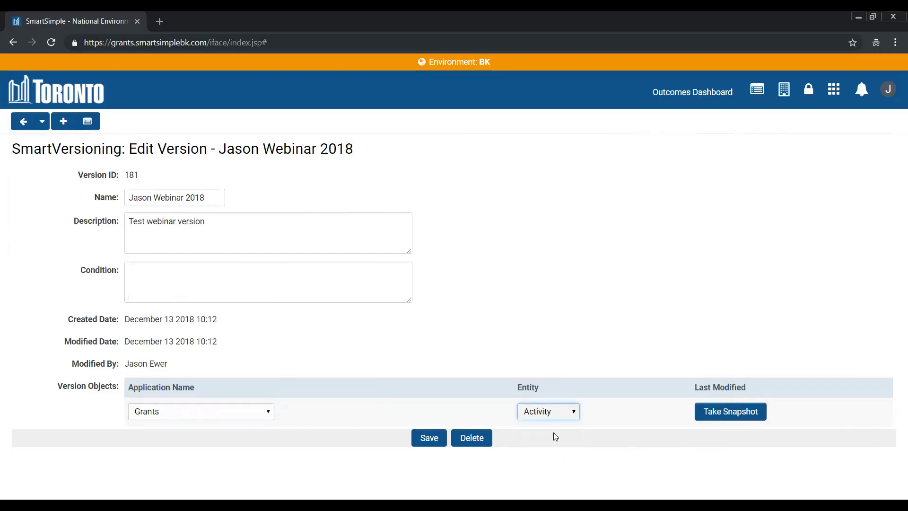
click(643, 423)
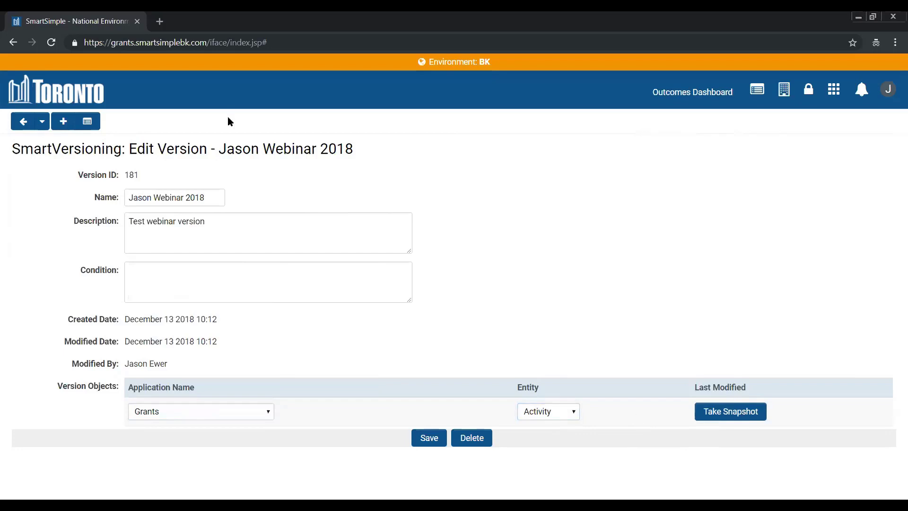
Step: Duplicate the browser tab and open the activity-level custom fields of the Grants settings in the copy
right_click(103, 20)
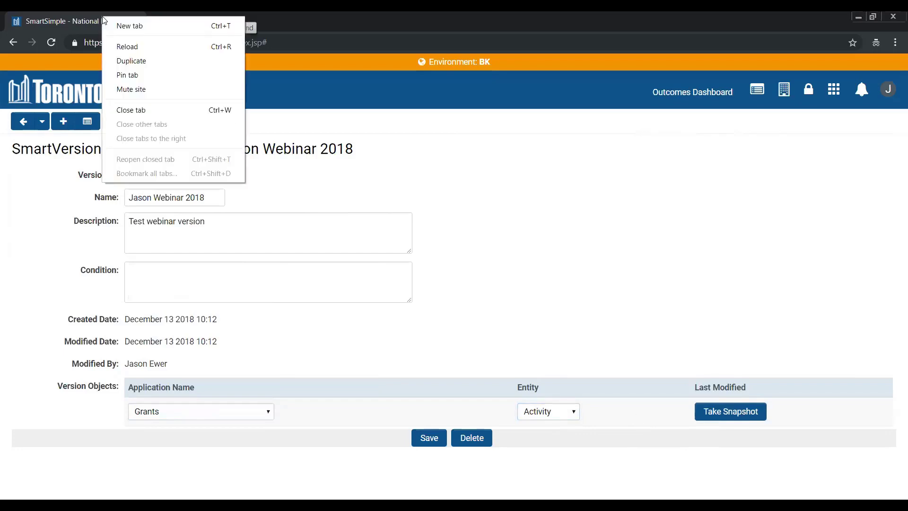
click(118, 61)
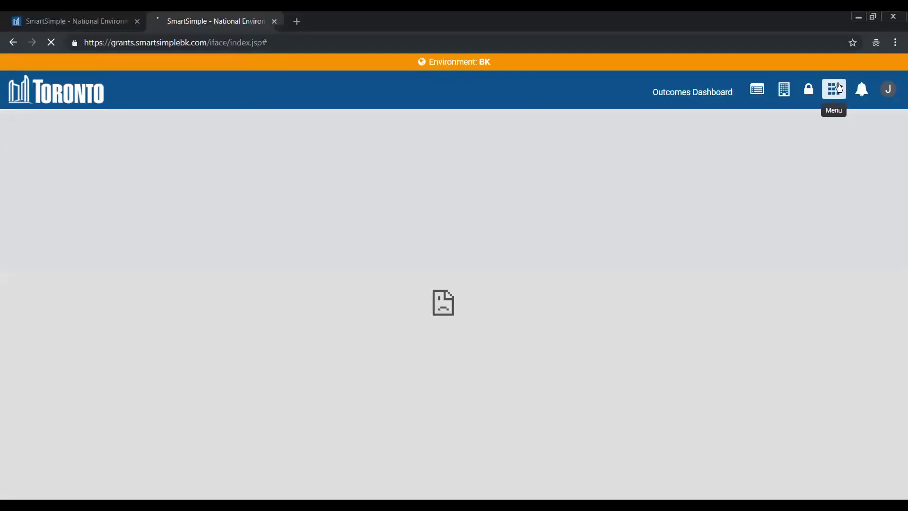
click(840, 88)
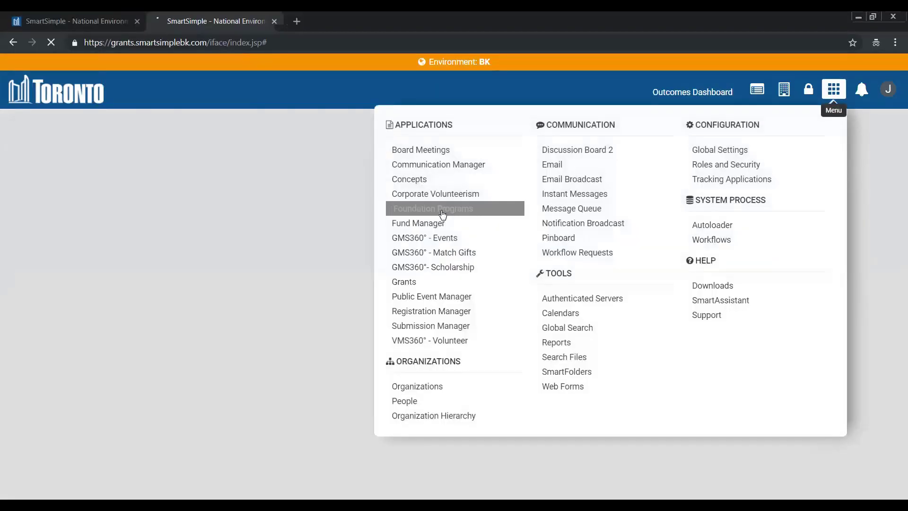
click(438, 281)
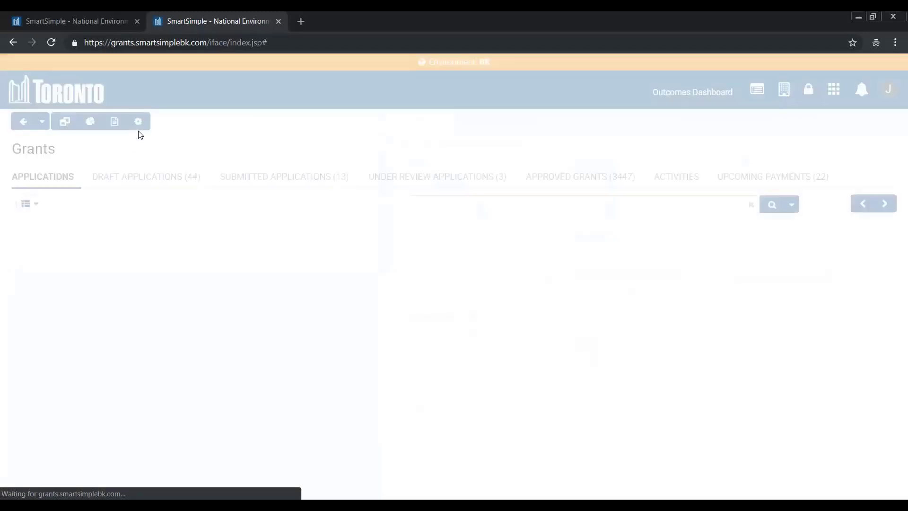
click(139, 124)
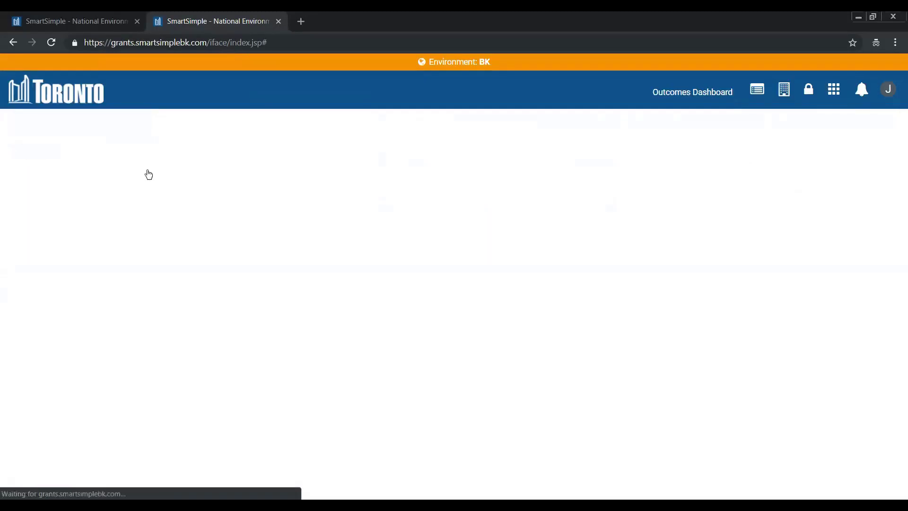
click(158, 177)
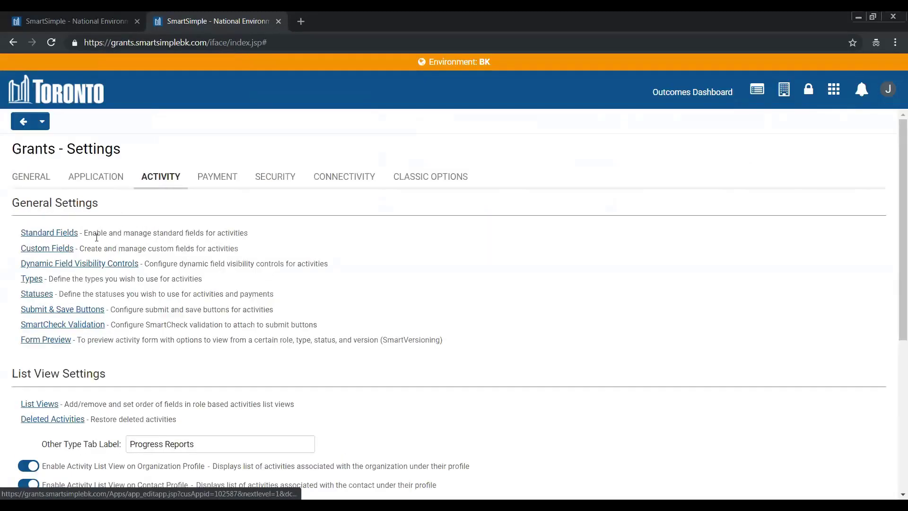
click(71, 249)
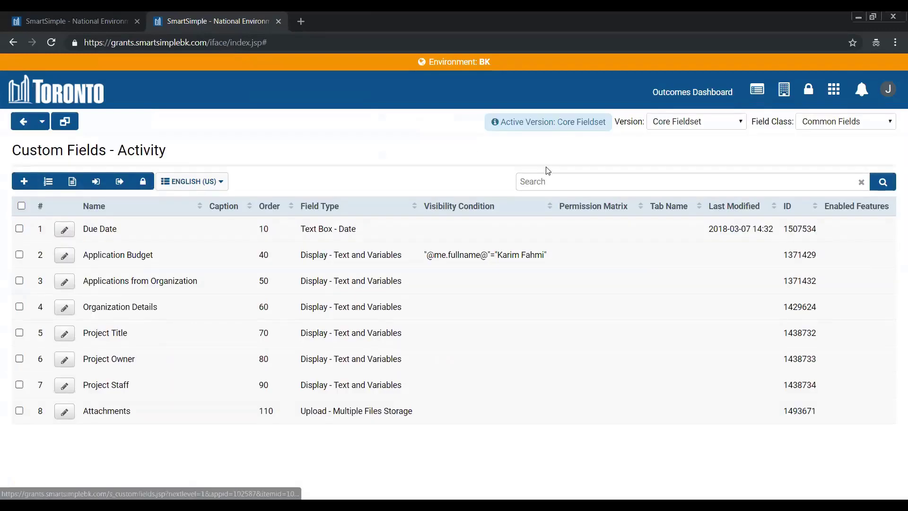
Step: Review the versions available for the Grants activity custom fields, keeping Core Fieldset selected
click(669, 124)
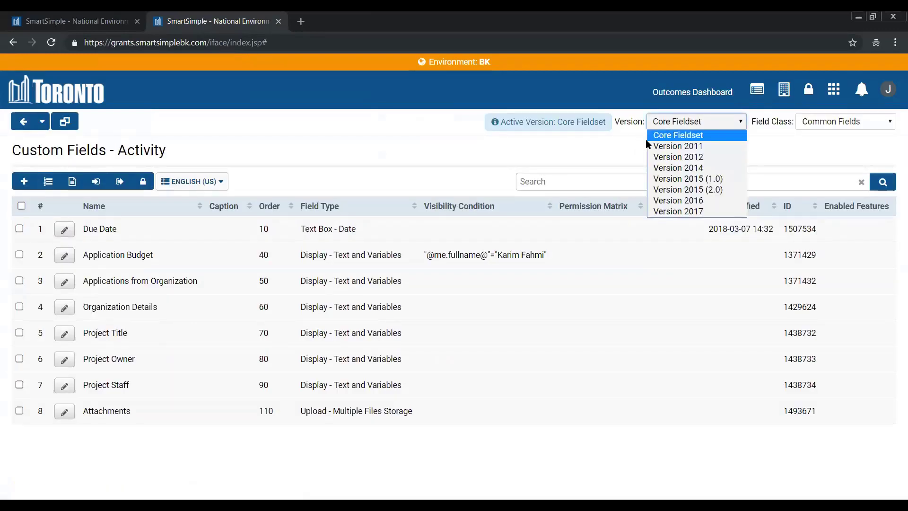
key(Down)
key(Down)
key(Down)
key(Down)
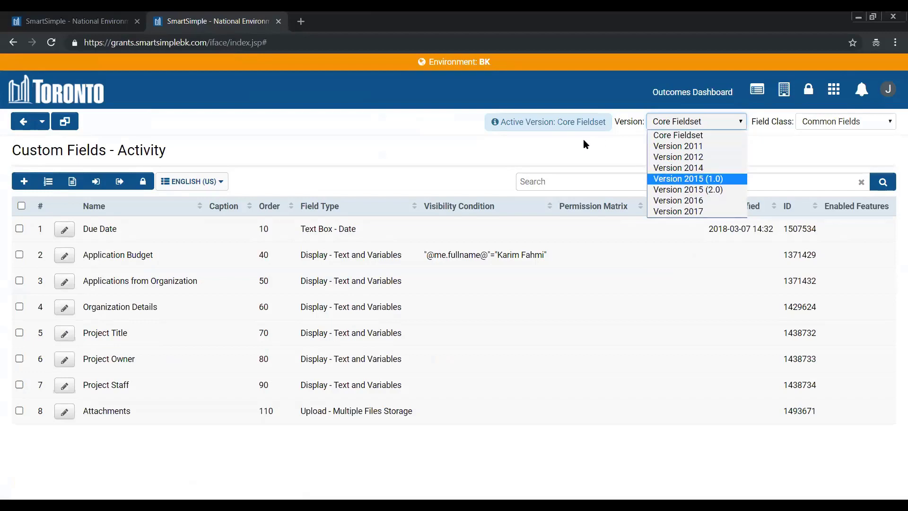
click(584, 142)
click(562, 144)
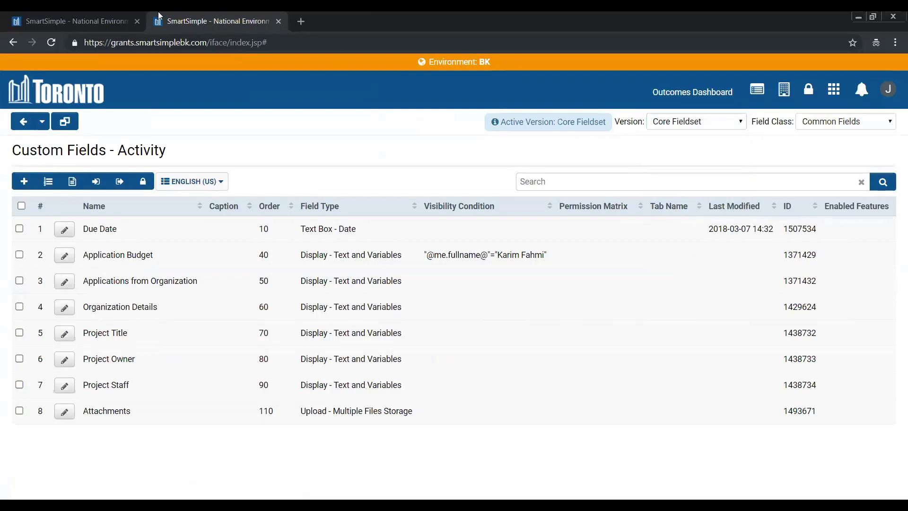
click(124, 18)
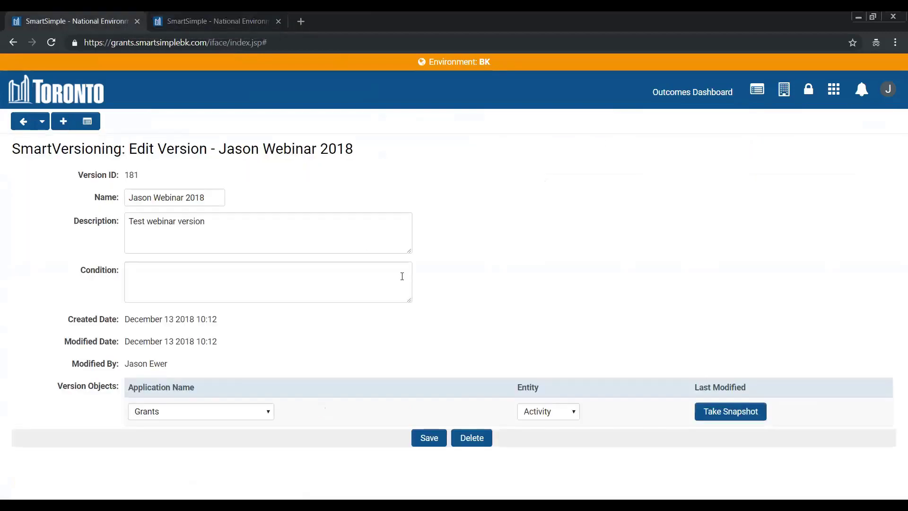
click(553, 420)
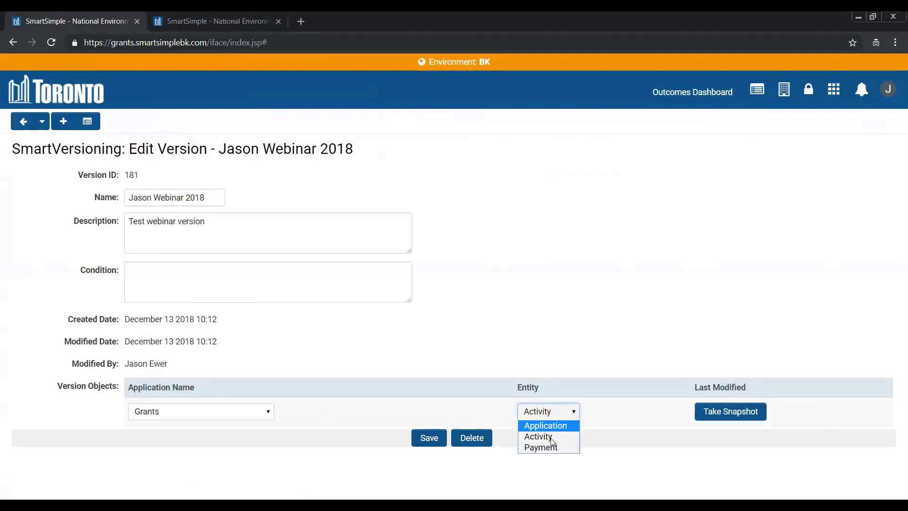
click(551, 437)
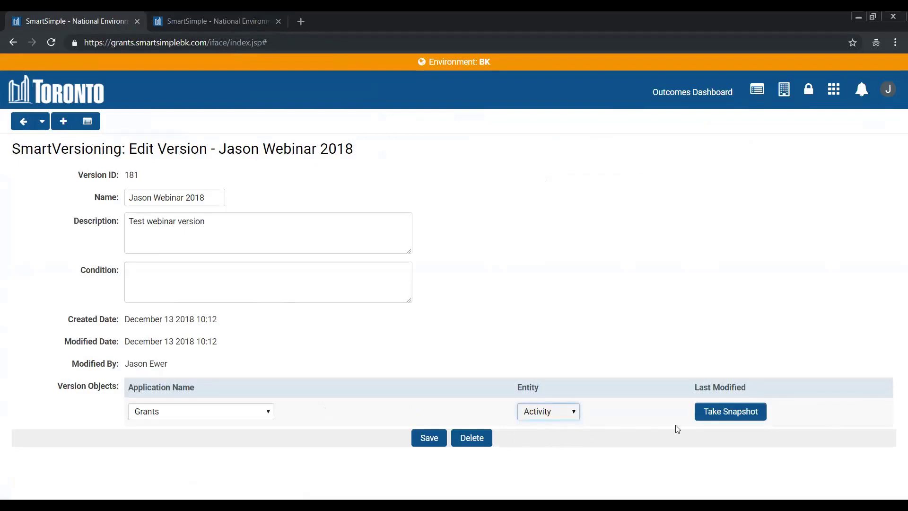
click(722, 416)
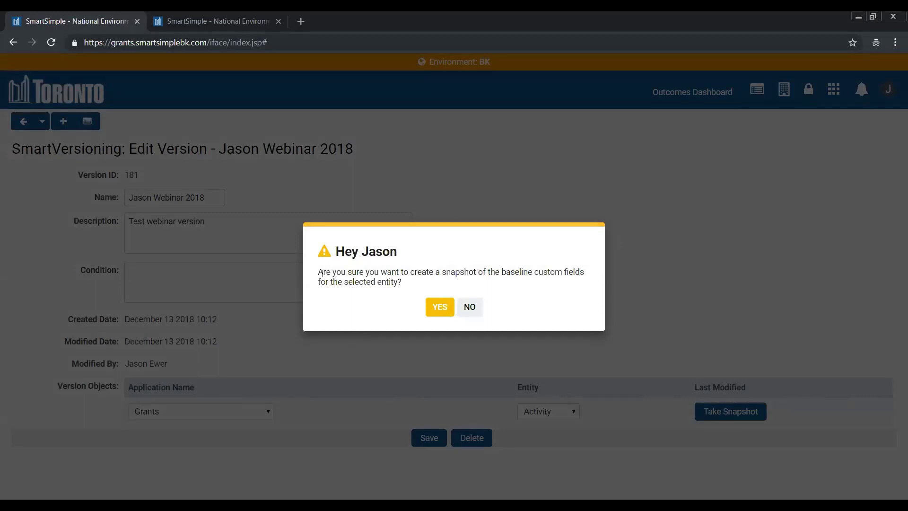
drag(320, 273, 418, 279)
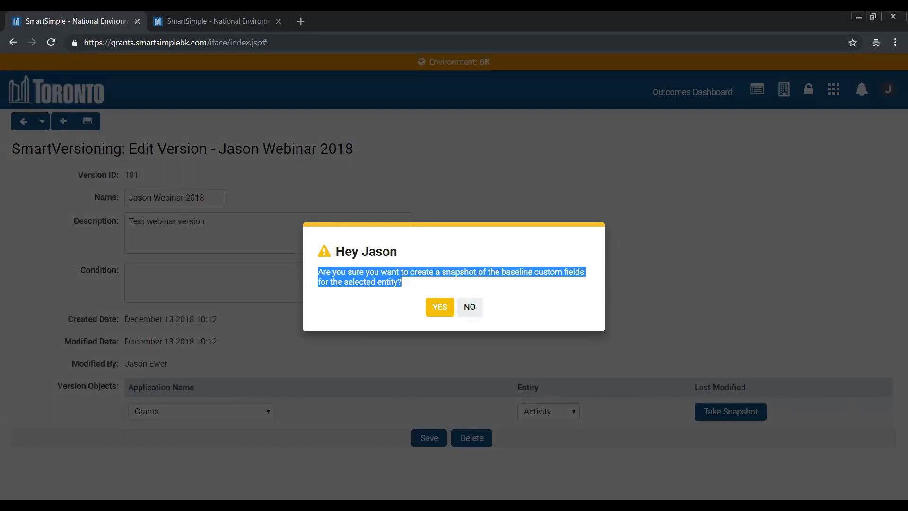
click(473, 312)
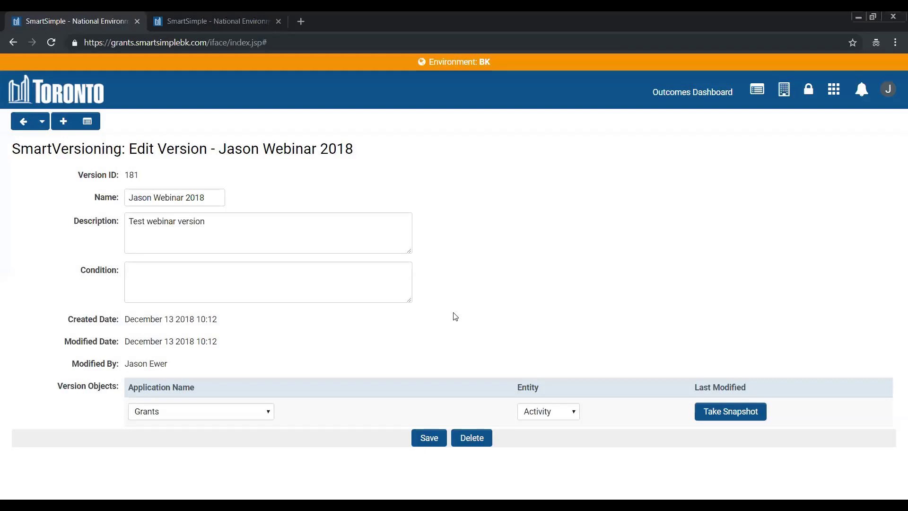
click(232, 20)
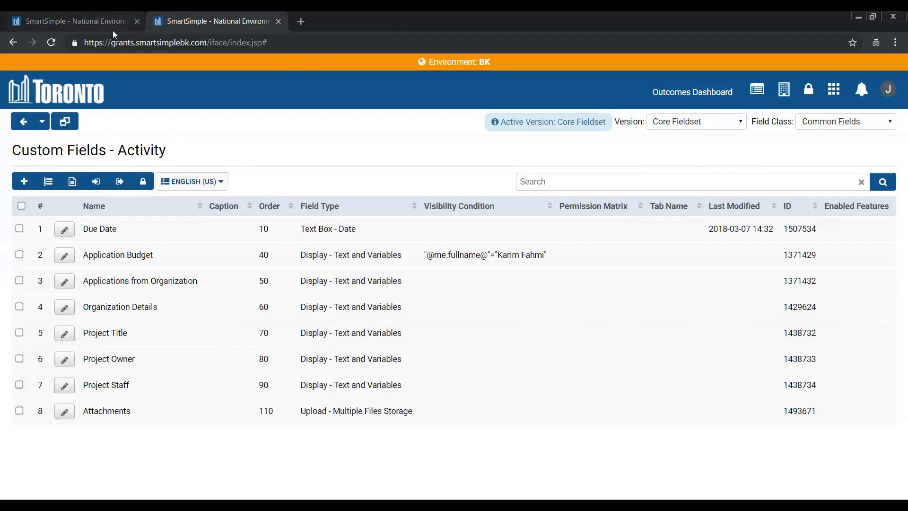
Step: Return to the new version's edit page and take a snapshot of the baseline custom fields for the Grants Activity entity
click(87, 25)
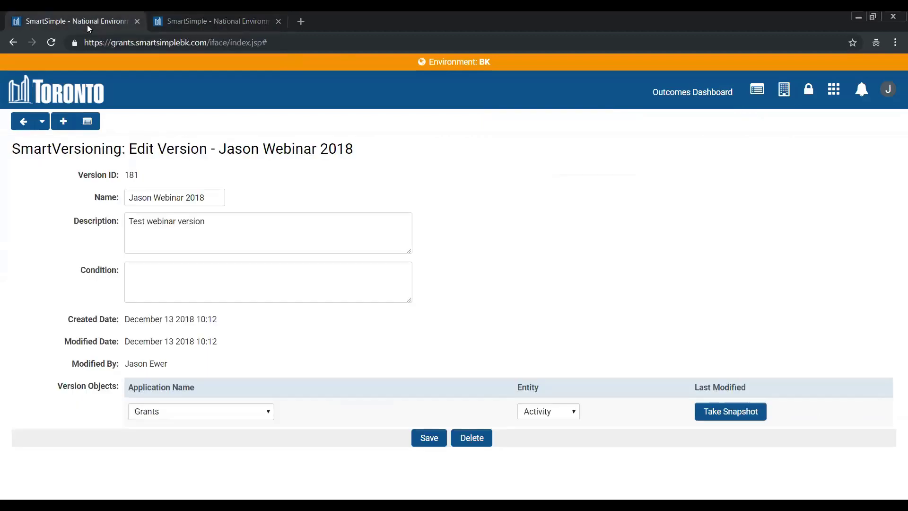
click(699, 416)
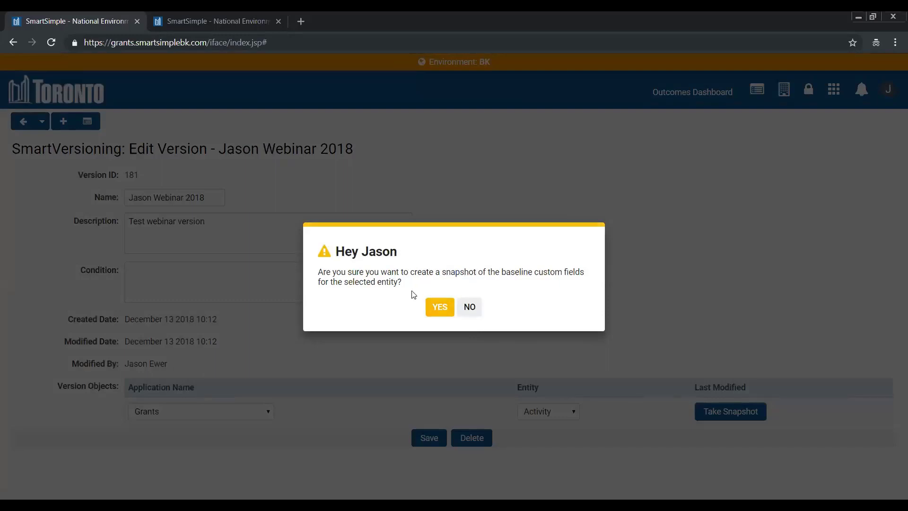
click(435, 307)
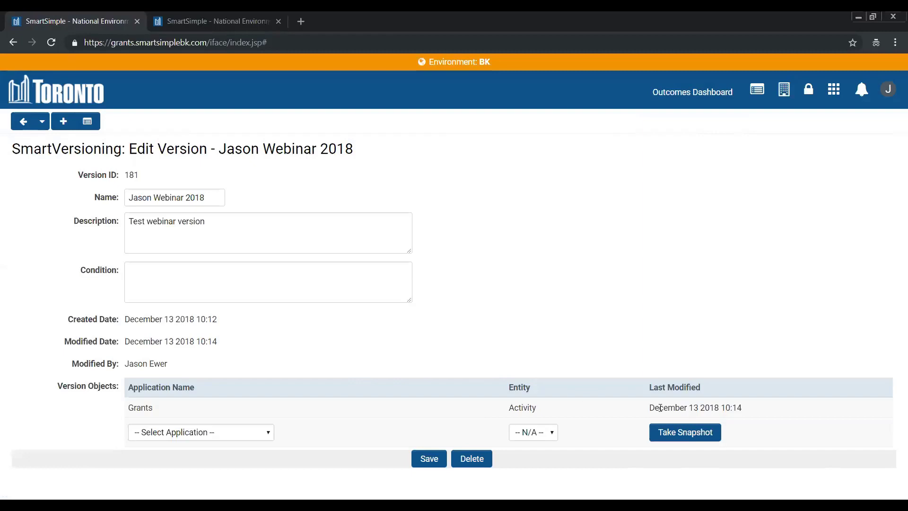
drag(652, 407, 751, 406)
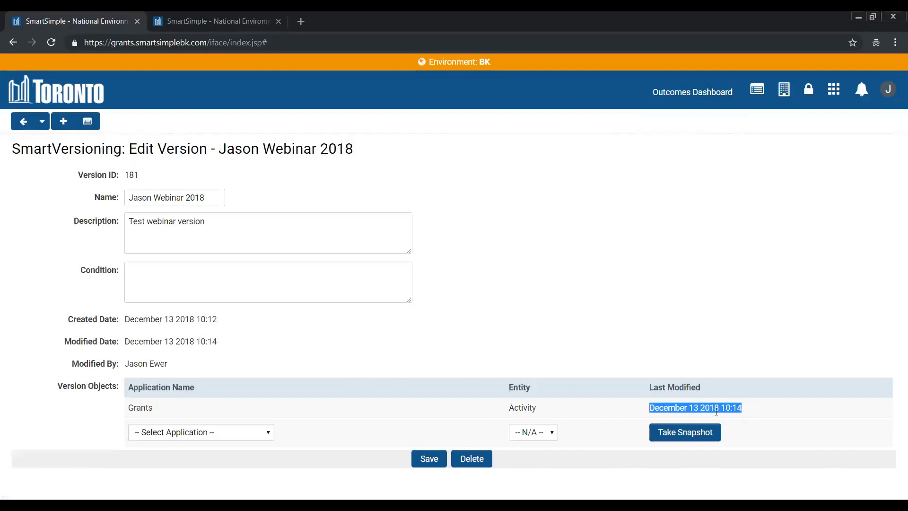
Step: Reload the activity custom fields in the other browser tab and check the version choices, keeping Core Fieldset selected
click(221, 20)
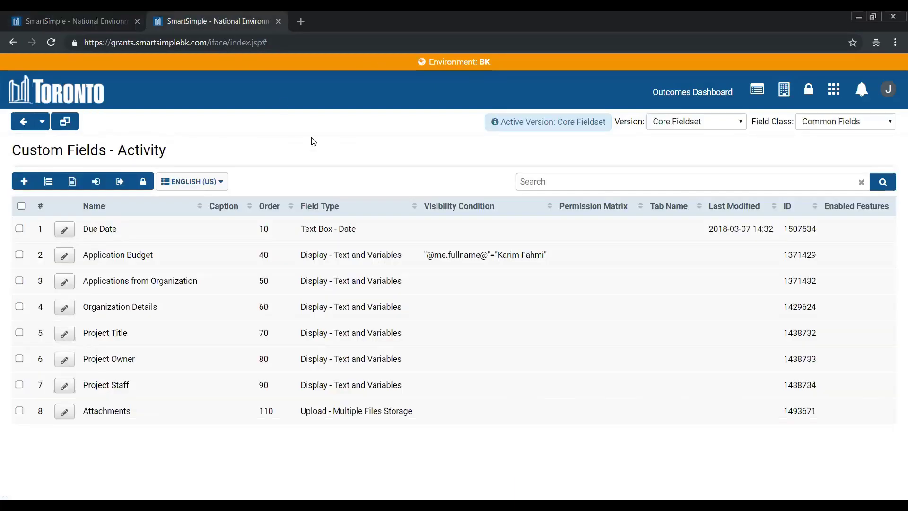
right_click(282, 148)
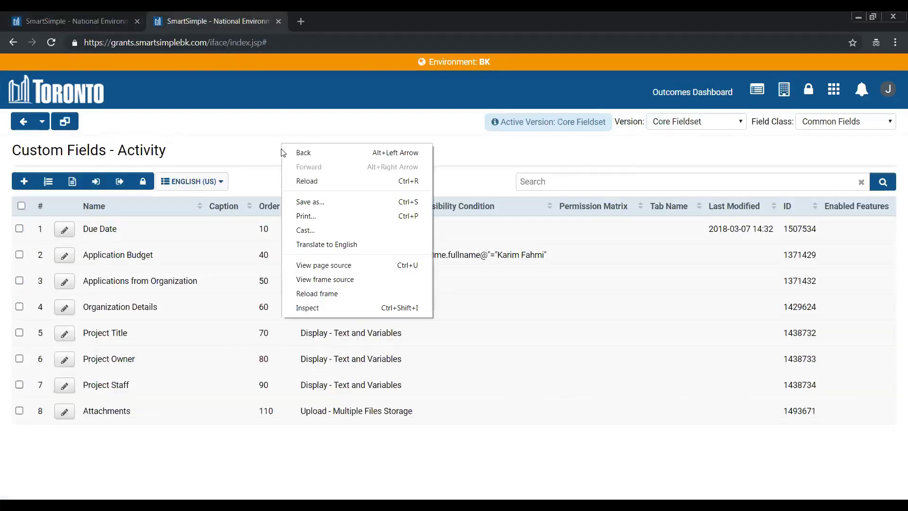
click(323, 295)
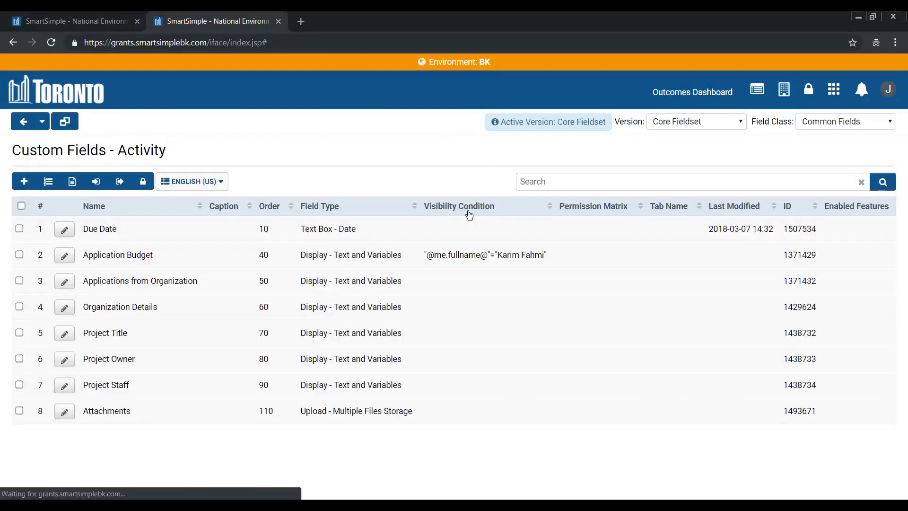
click(664, 122)
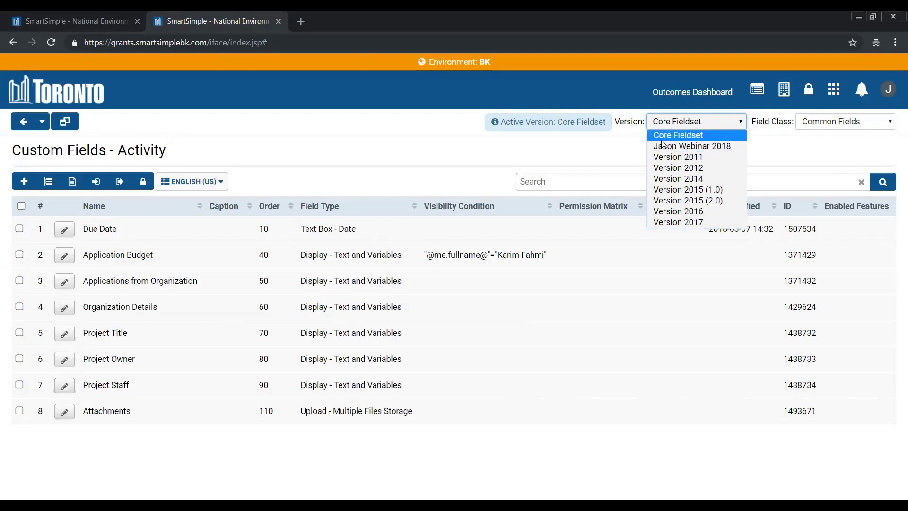
click(362, 153)
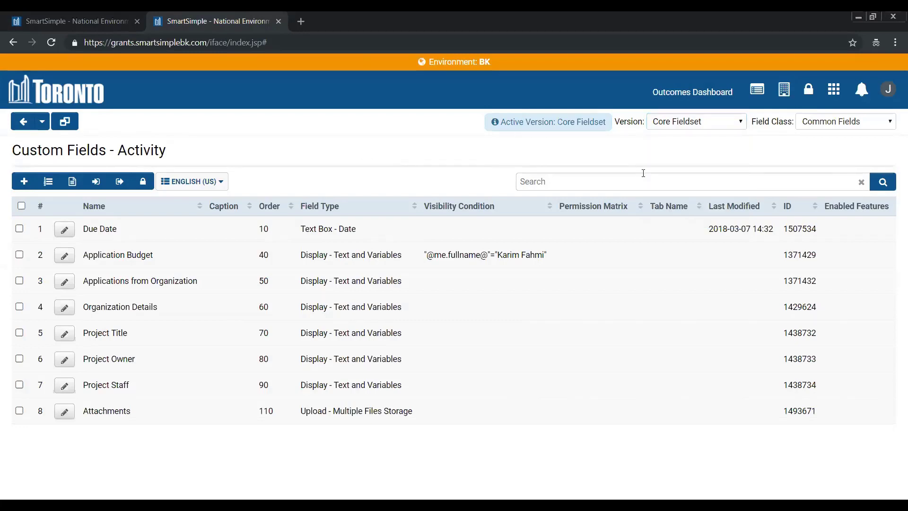
Step: Open the activity-level settings of the Grants application
click(834, 91)
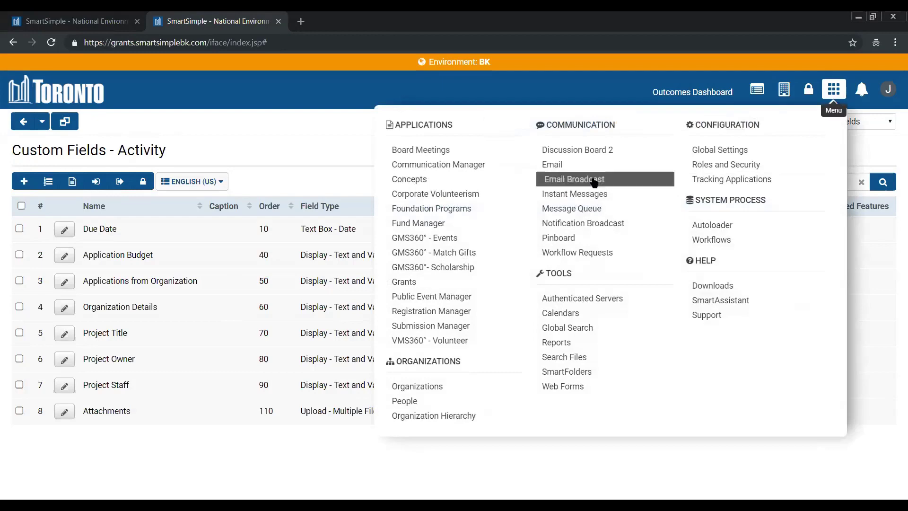
click(447, 283)
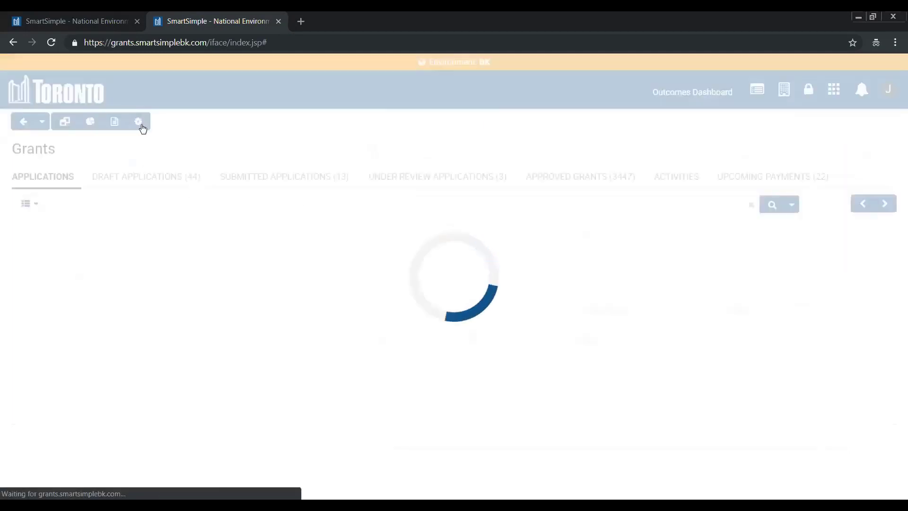
click(138, 122)
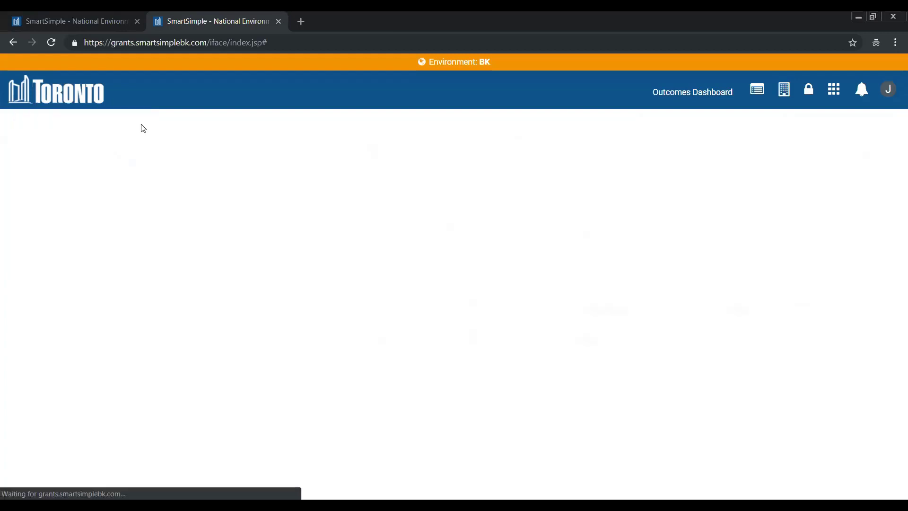
click(159, 184)
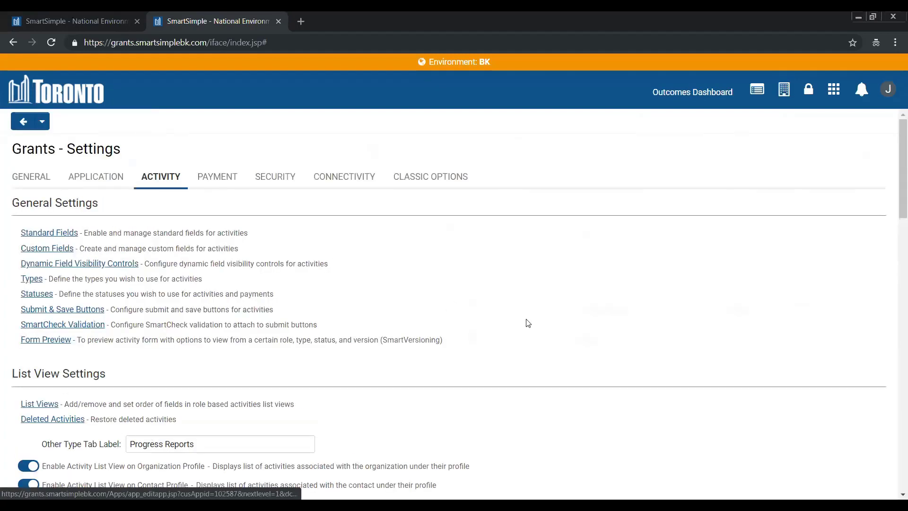
Step: Set the current version for Grants activities to the new Webinar 2018 version and activate it
scroll(528, 323, down, 4)
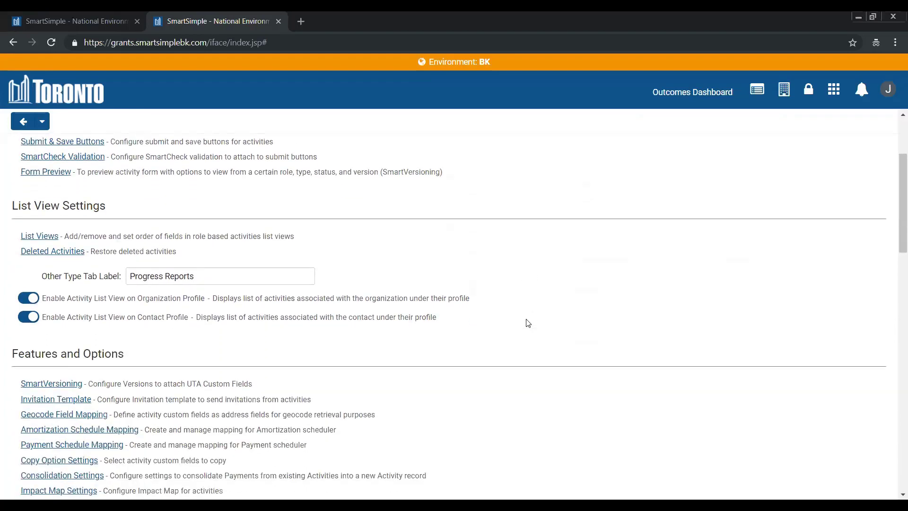
scroll(529, 324, down, 5)
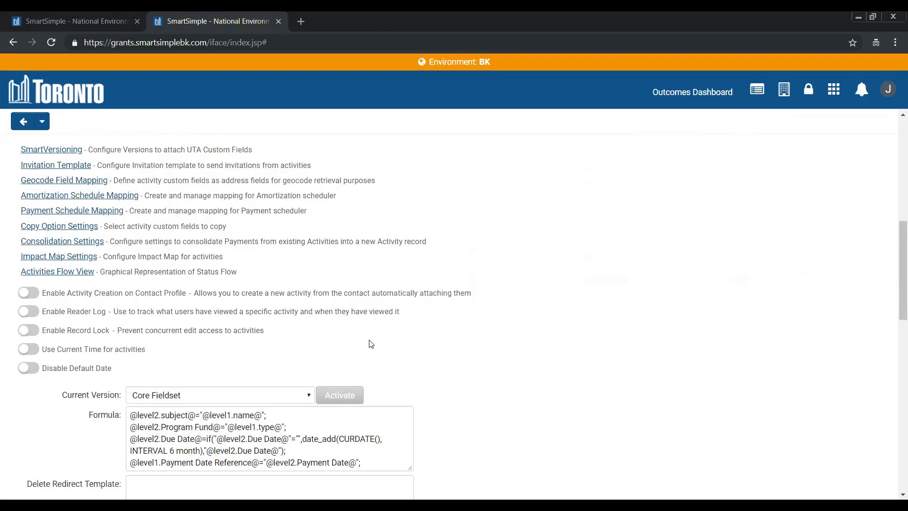
click(281, 394)
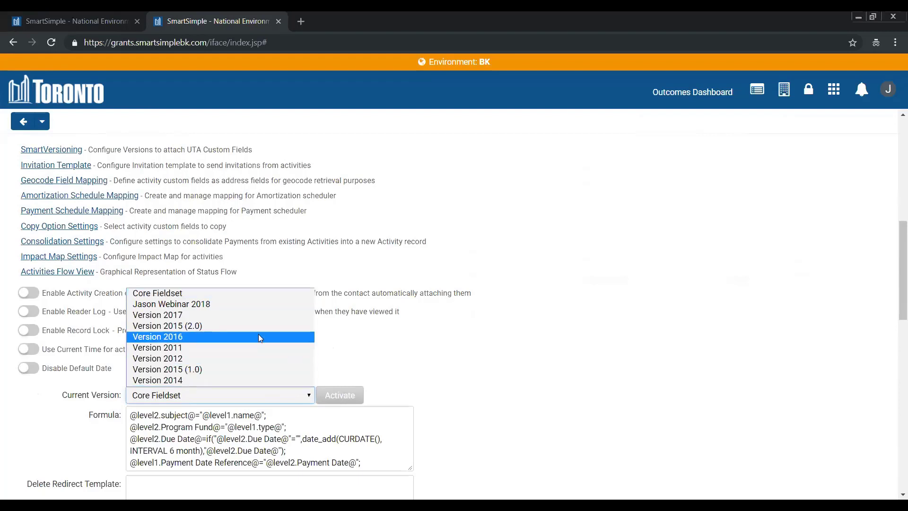
click(251, 306)
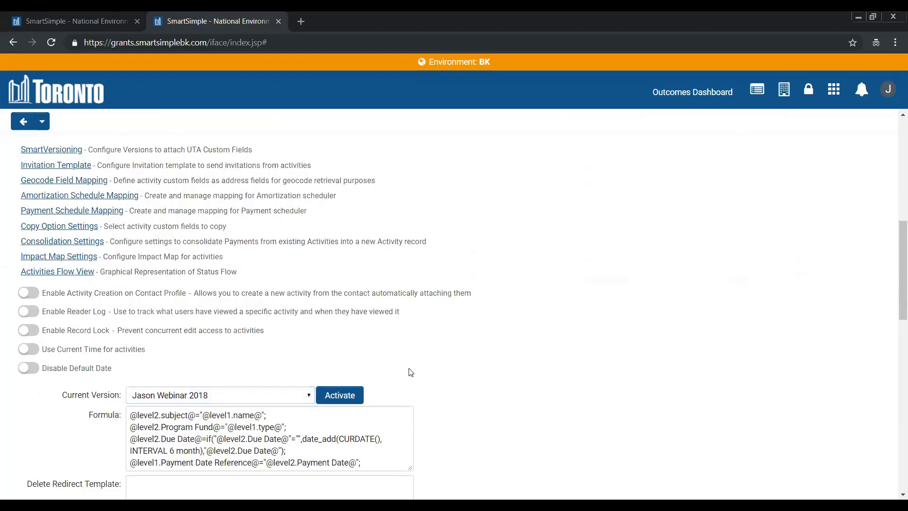
click(344, 399)
click(344, 401)
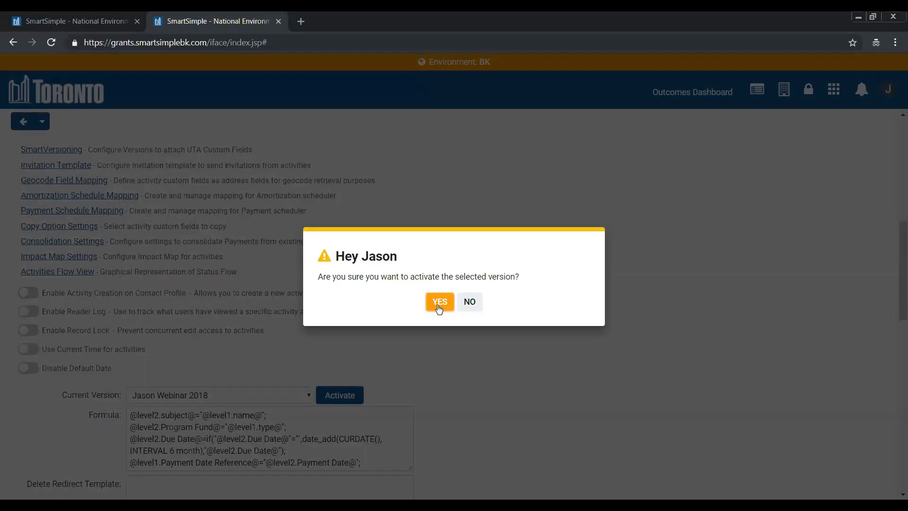
click(439, 306)
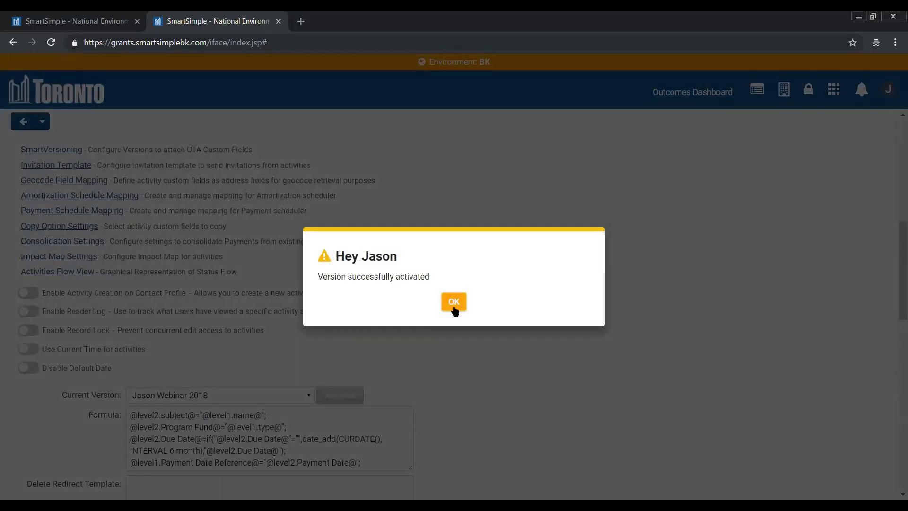
click(455, 303)
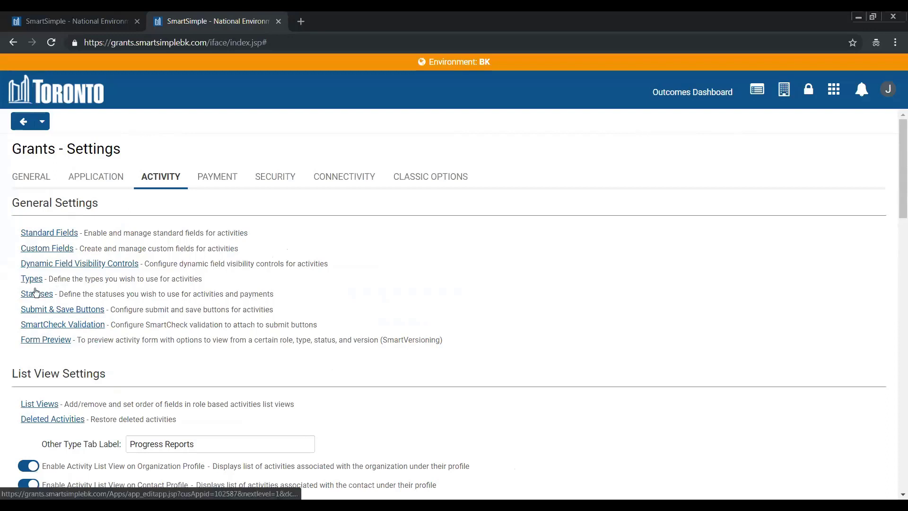
Step: Save the Grants activity settings and open the activity custom fields
click(62, 252)
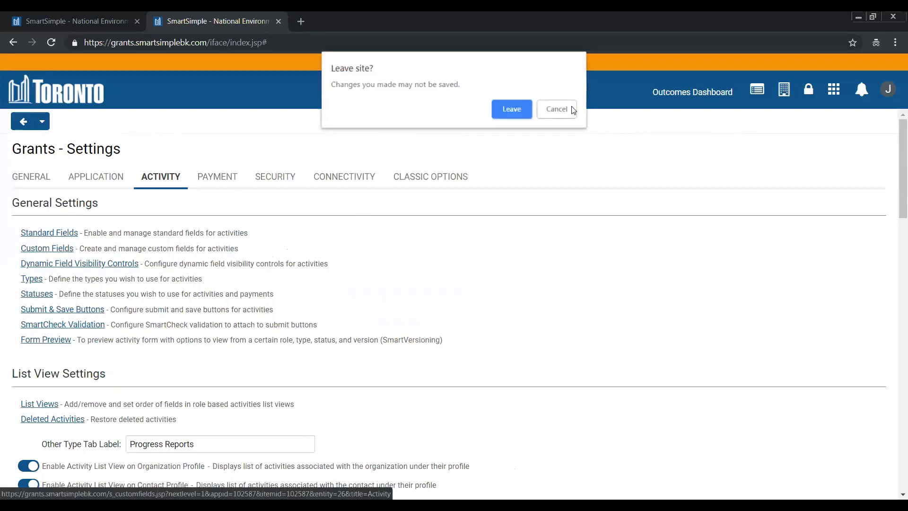
key(Escape)
drag(895, 203, 895, 492)
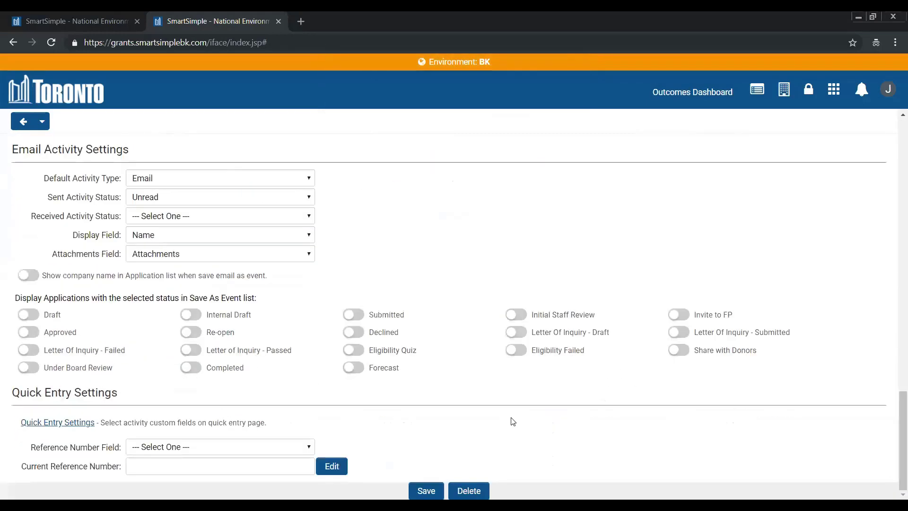
click(421, 492)
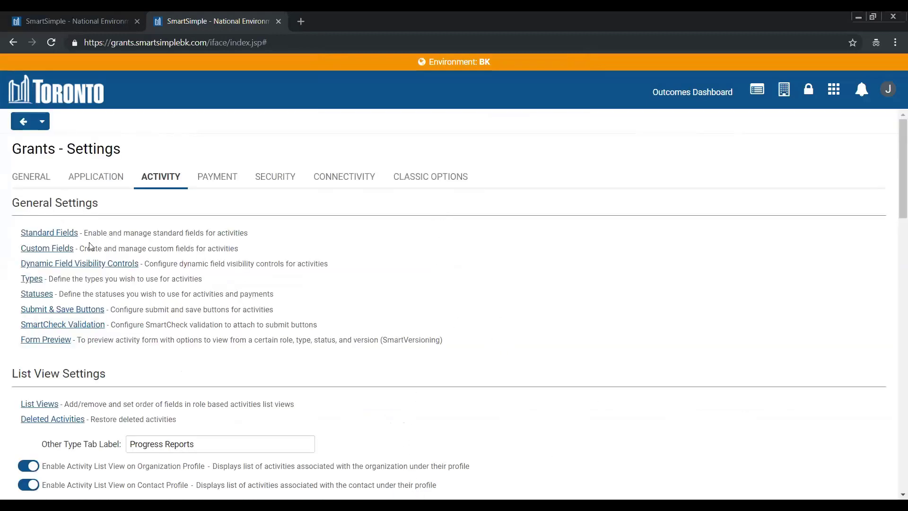
click(65, 251)
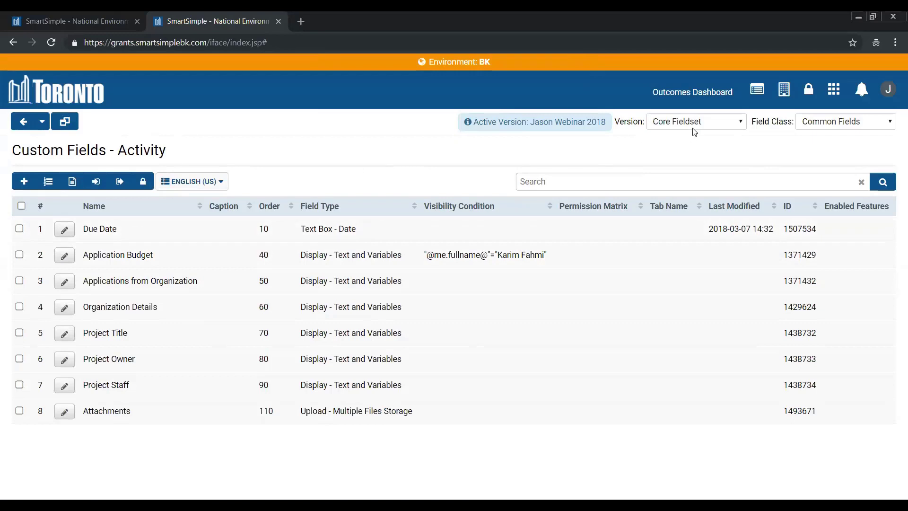
Step: Start a new activity custom field of type Text Box - Text Single Line named Test_Webinar_Field
click(18, 187)
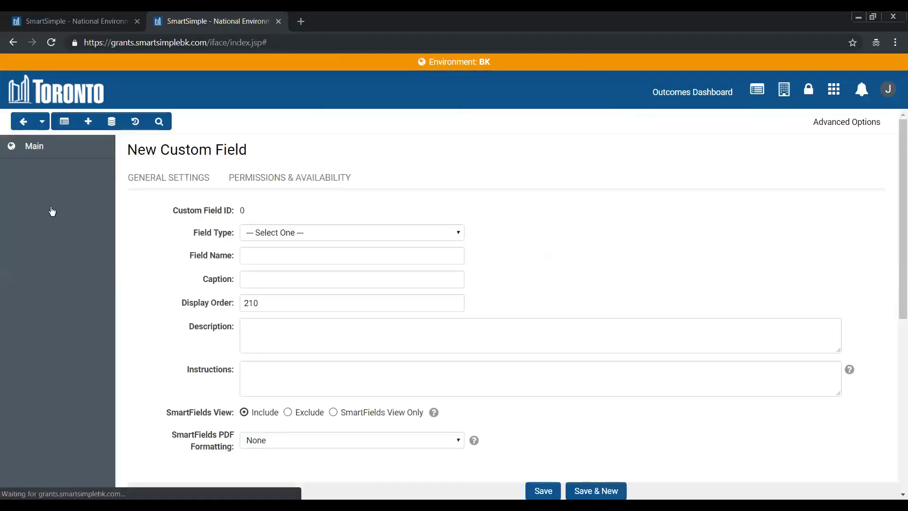
click(270, 237)
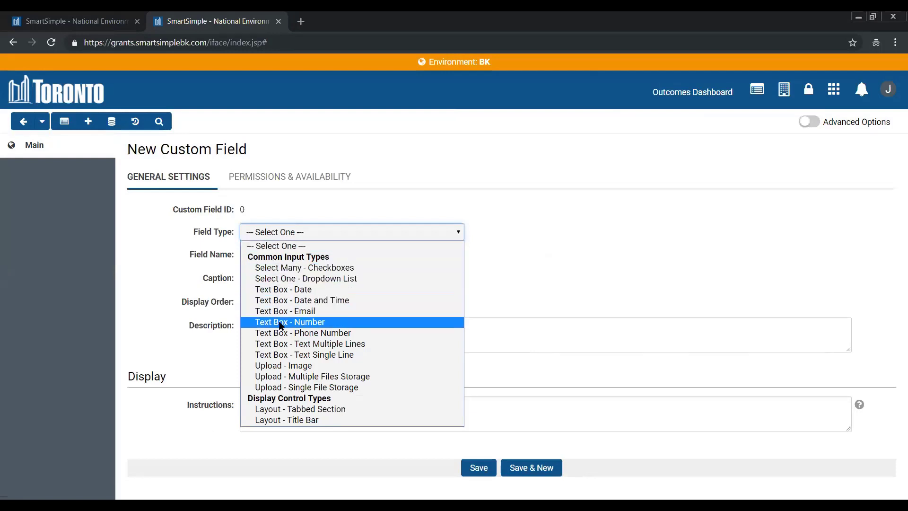
click(287, 354)
click(272, 251)
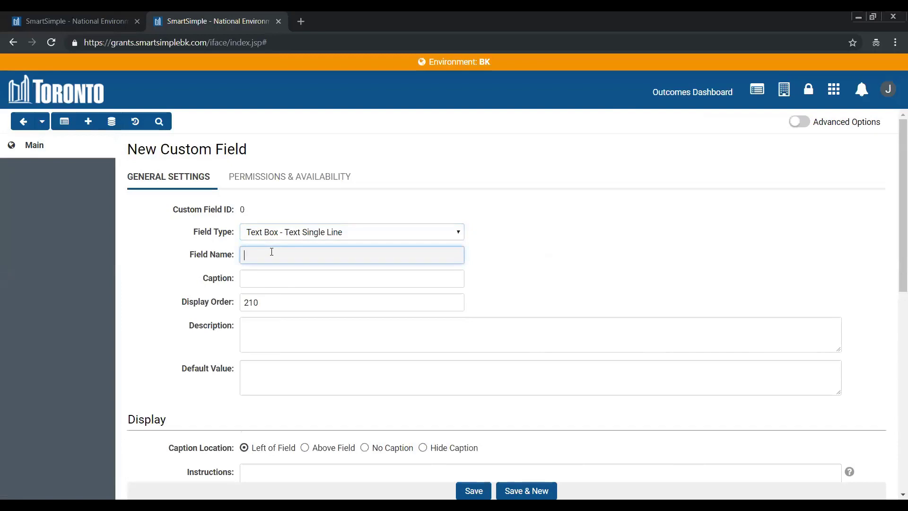
text(Test _Webinar_Field)
key(Tab)
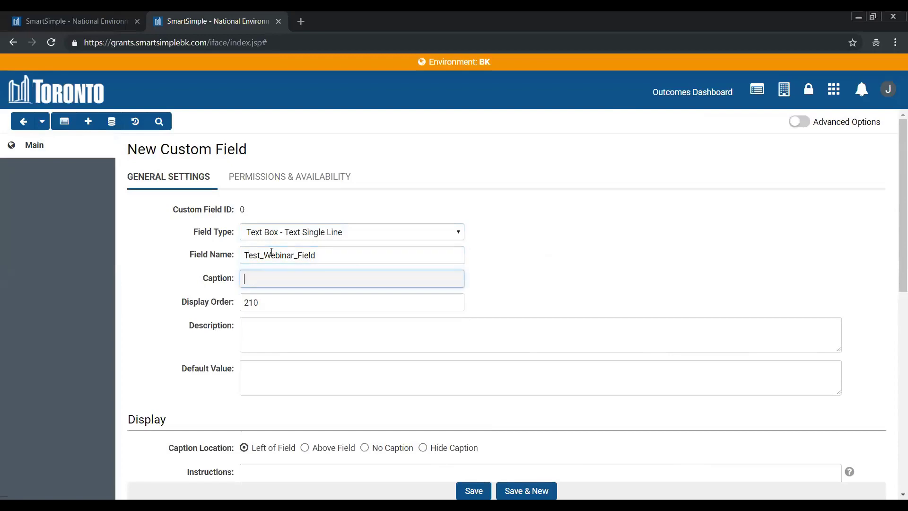
Step: Set the field's caption to "Which Version does this activity belong to?" and its display order to 0
text(Which Version does this activity )
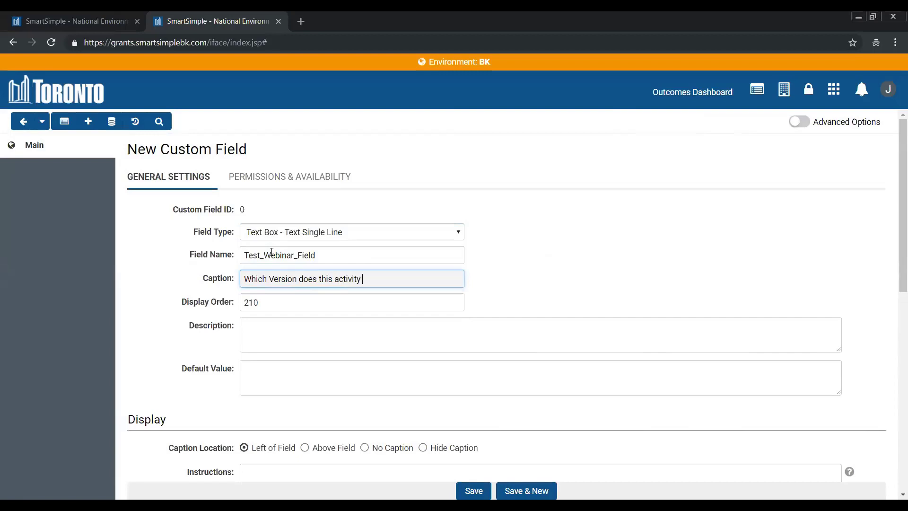
text(belong to?)
click(278, 304)
double_click(278, 303)
text(0)
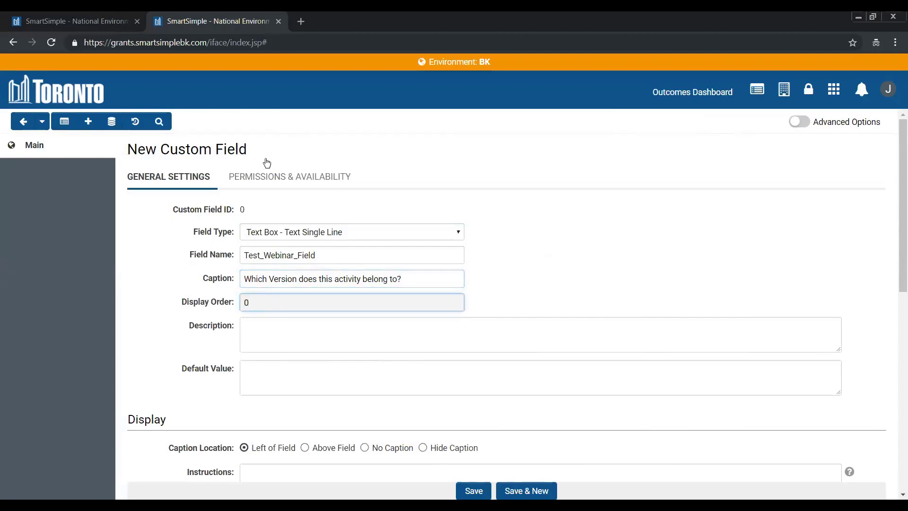
Step: Check the new field's permissions page, save the field and return to the custom field list
click(268, 177)
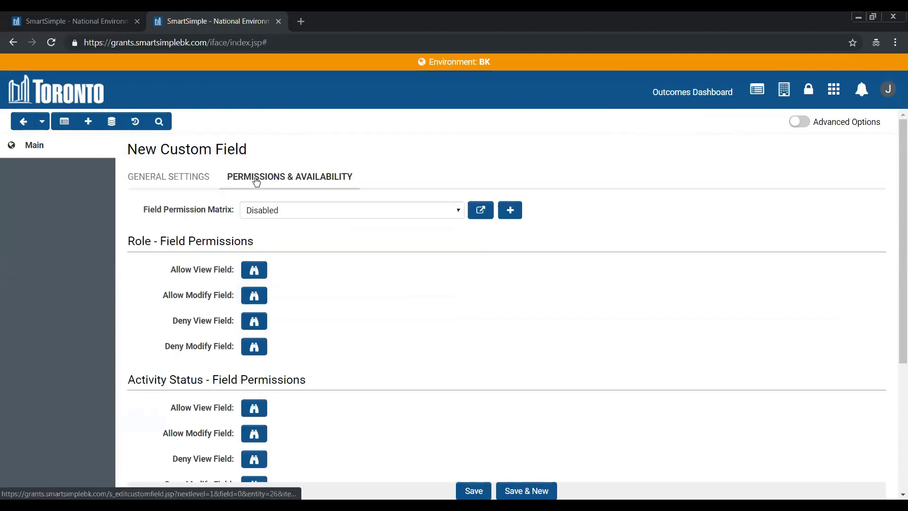
click(204, 189)
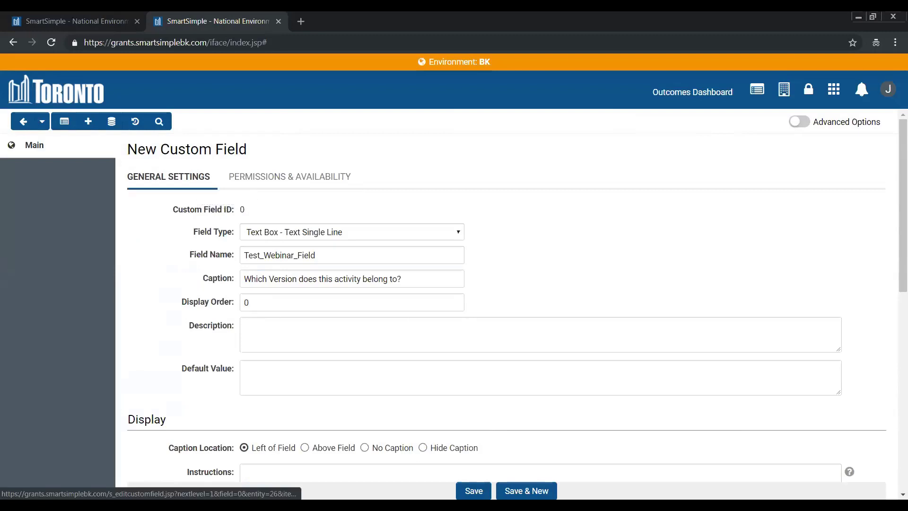
click(482, 495)
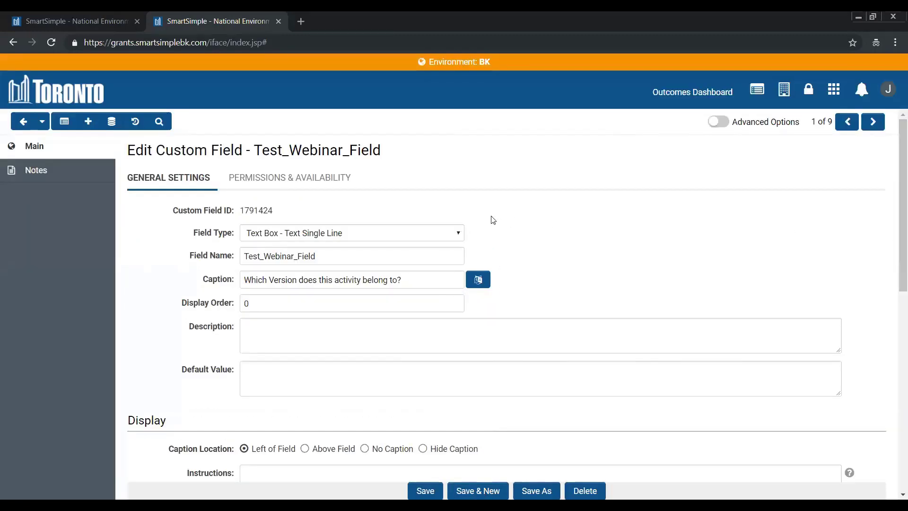
scroll(893, 186, down, 3)
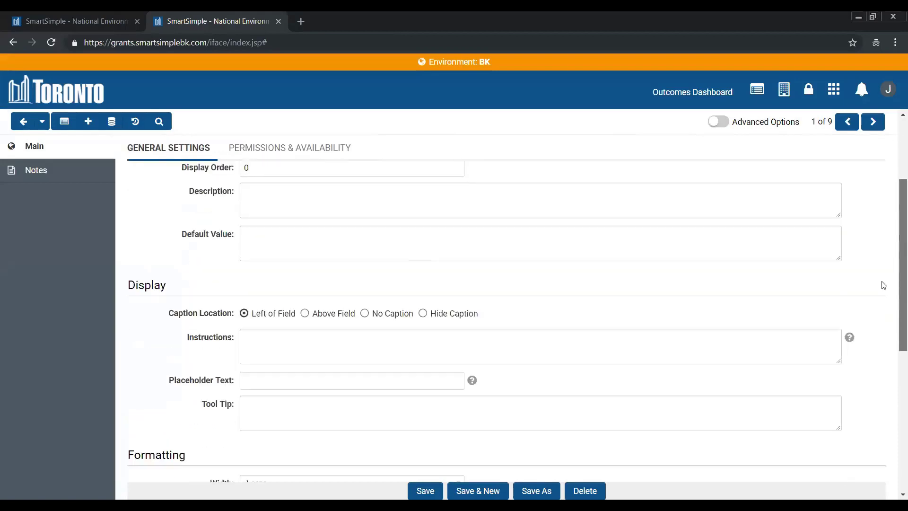
scroll(883, 293, down, 4)
scroll(878, 237, up, 7)
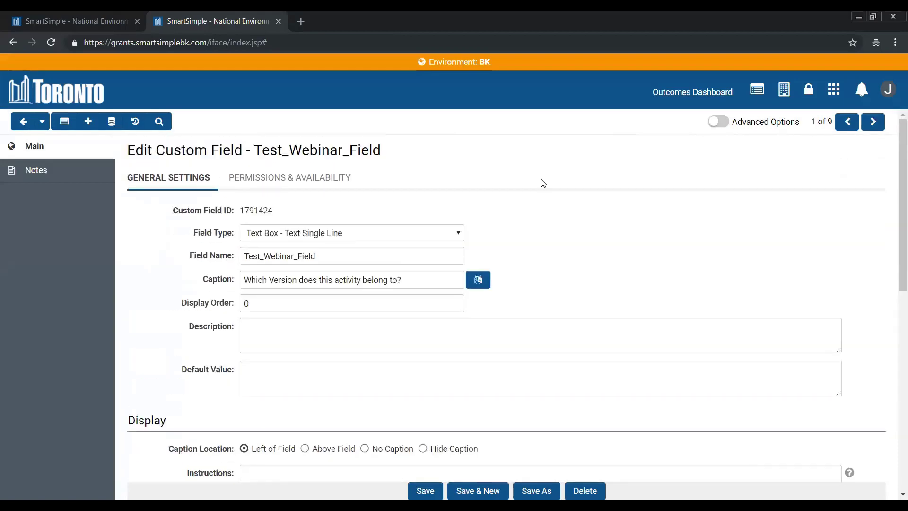
click(62, 124)
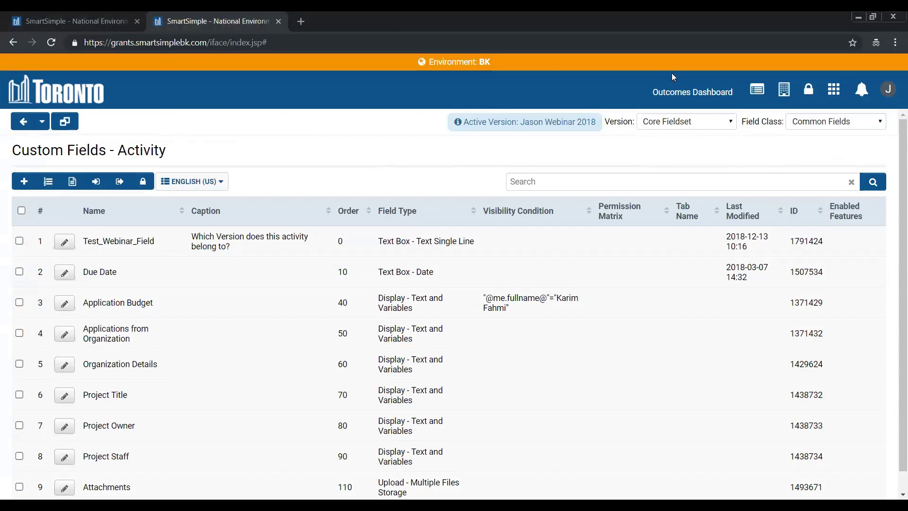
Step: Open the new Webinar 2018 version for editing in the global SmartVersioning settings
click(834, 89)
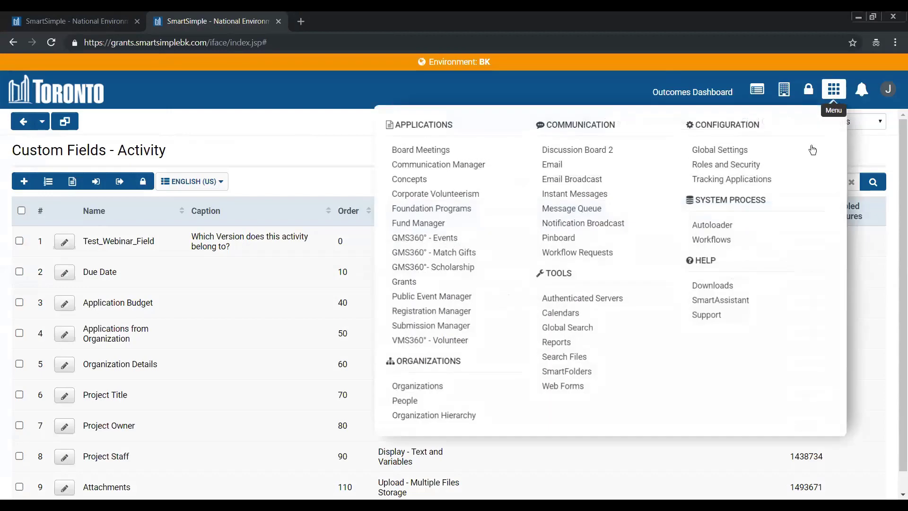
click(754, 155)
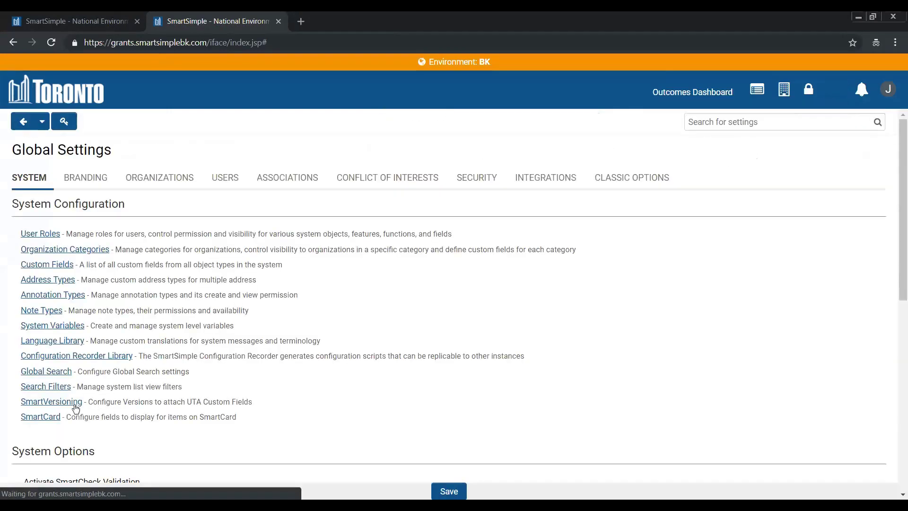
click(75, 406)
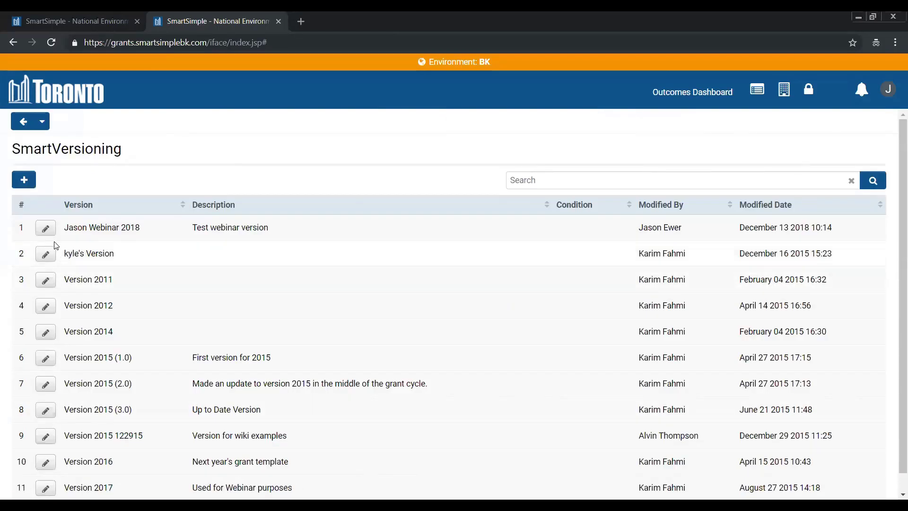
click(53, 234)
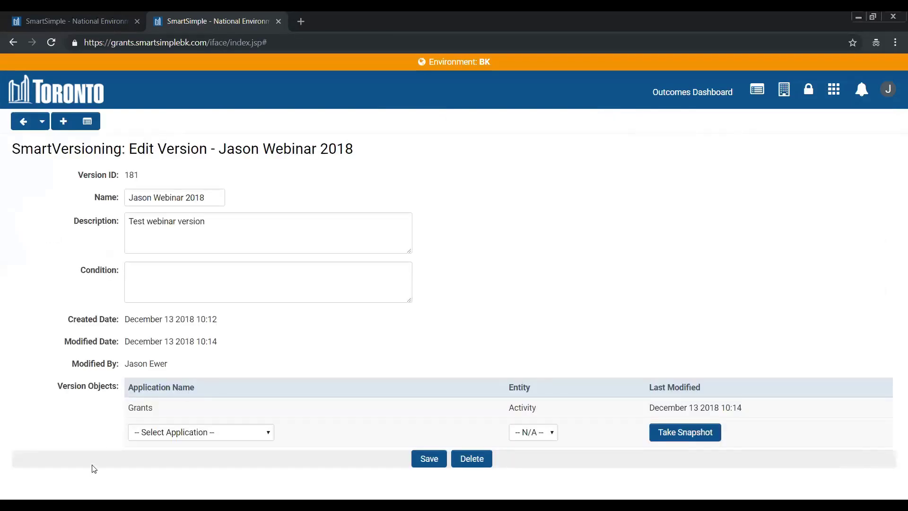
Step: Request a snapshot of the Grants Activity entity for this version, but decline overwriting its existing custom fields
click(202, 437)
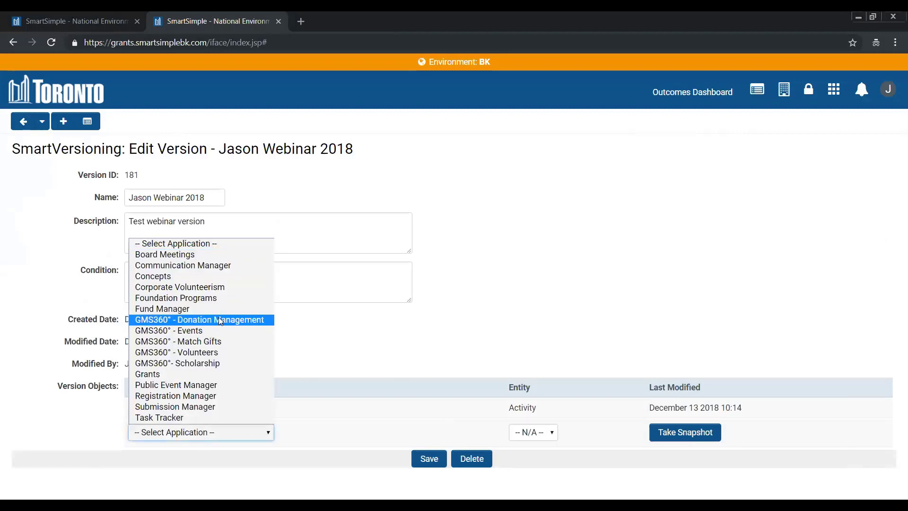
click(215, 372)
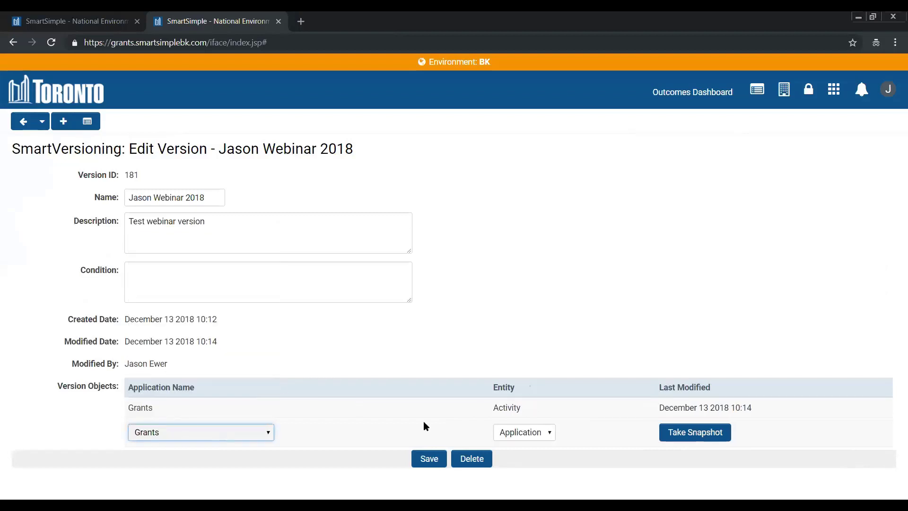
click(530, 439)
click(532, 458)
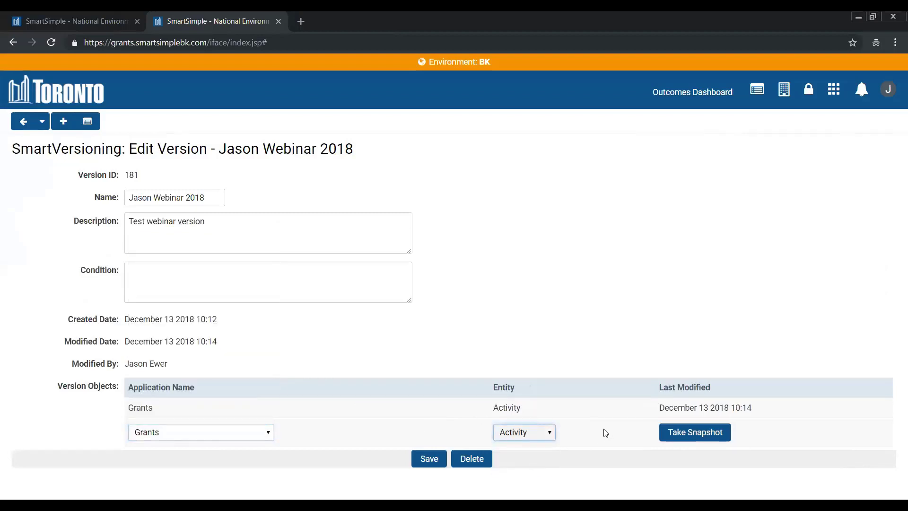
click(606, 433)
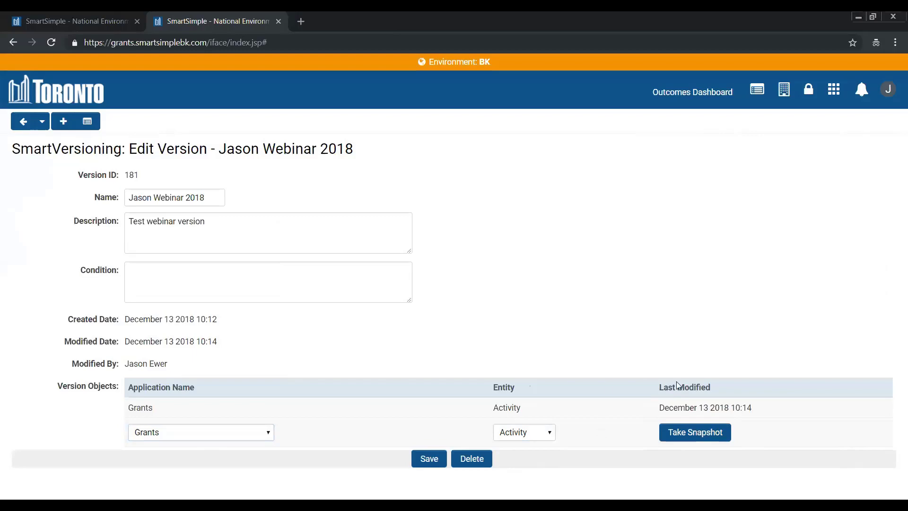
click(681, 438)
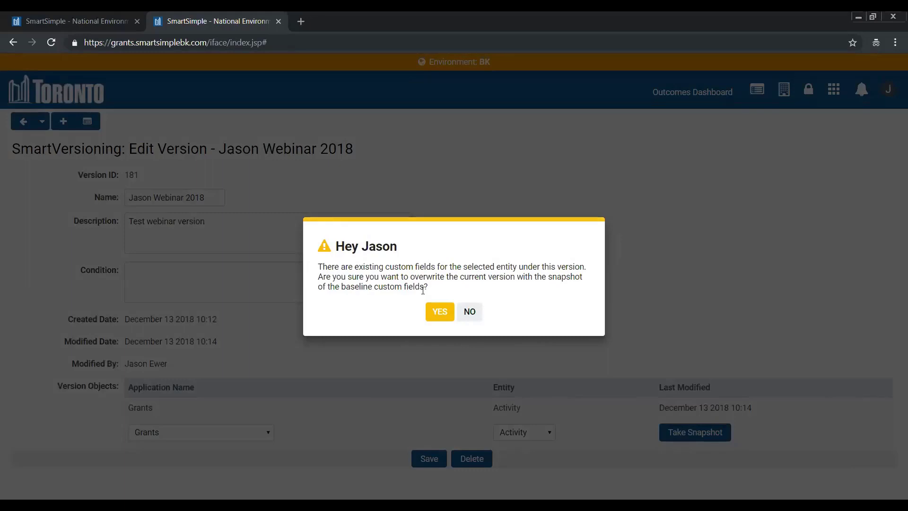
click(469, 311)
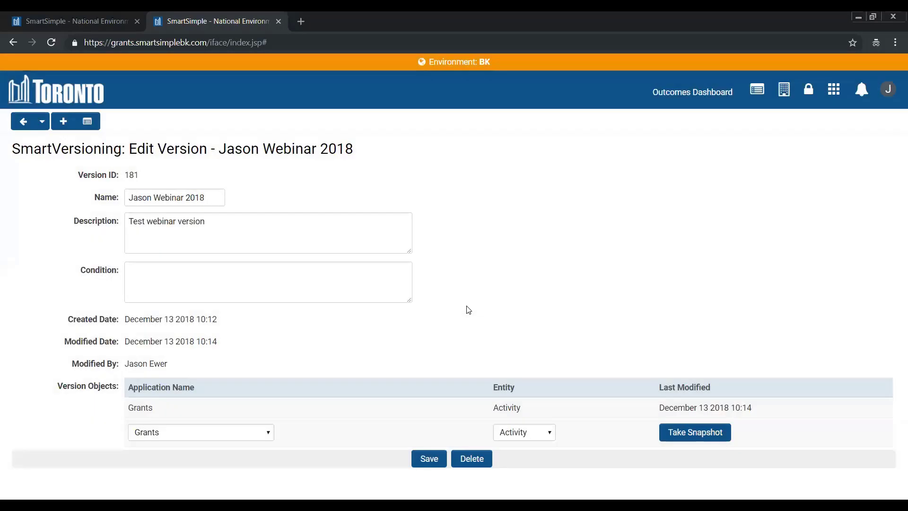
Step: Open the activity custom fields from the Grants application's settings
click(834, 97)
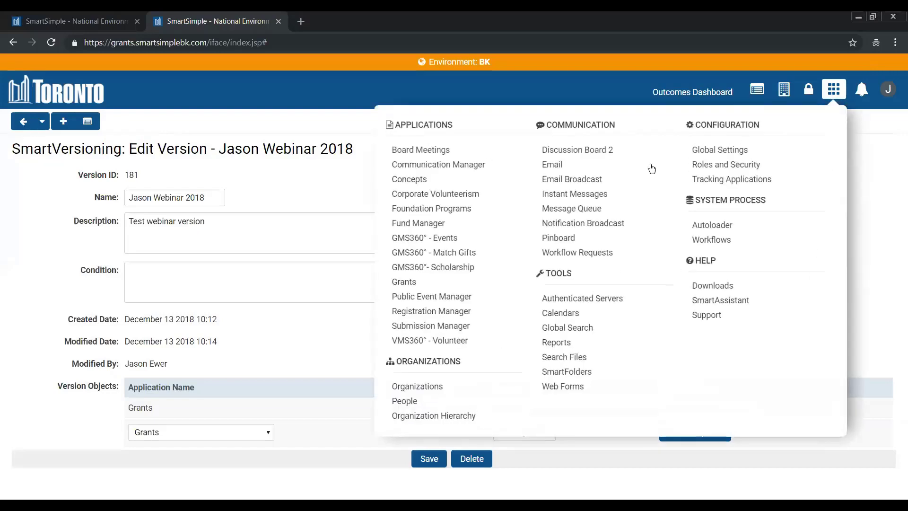
click(456, 282)
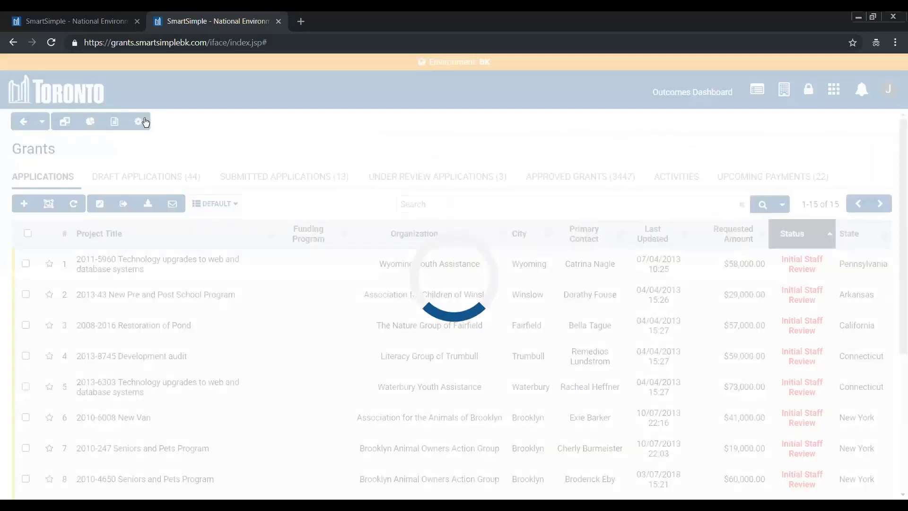
click(140, 122)
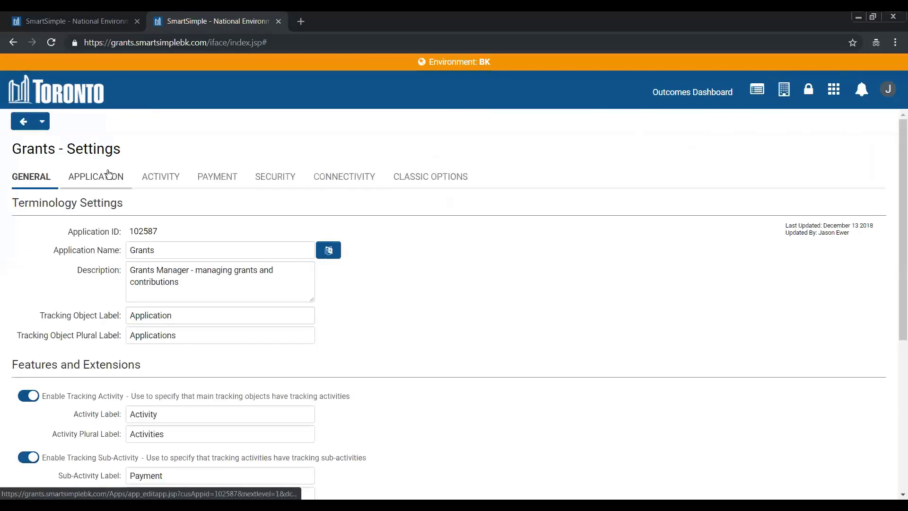
click(147, 181)
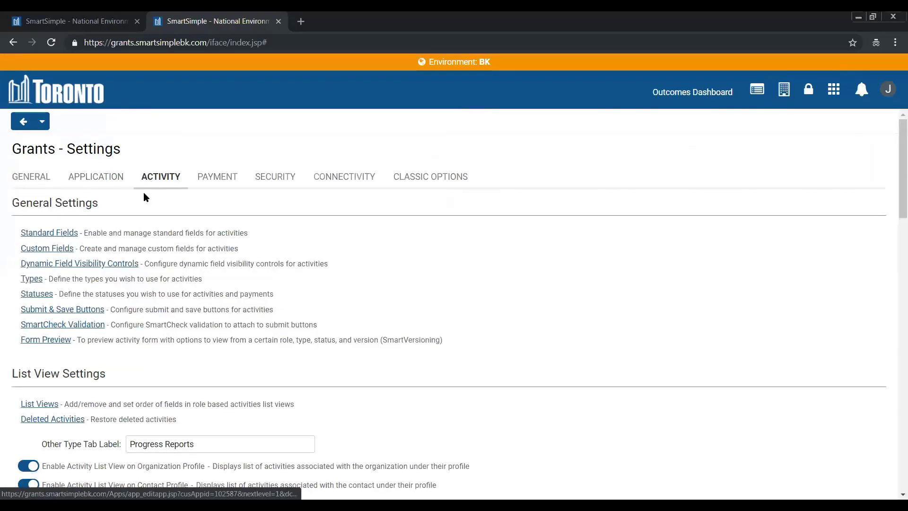
click(70, 249)
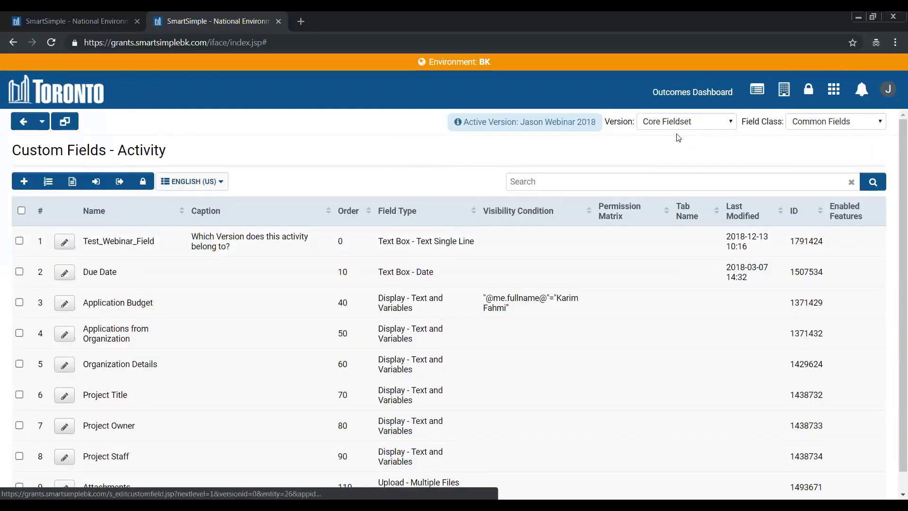
Step: Copy Test_Webinar_Field to the Webinar 2018 version with the Update option for existing fields, and display that version's fields
click(20, 241)
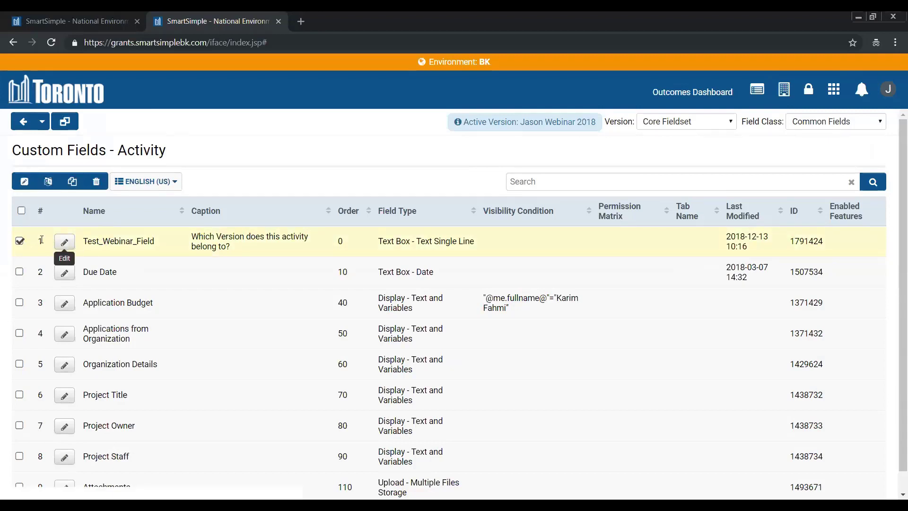
click(73, 180)
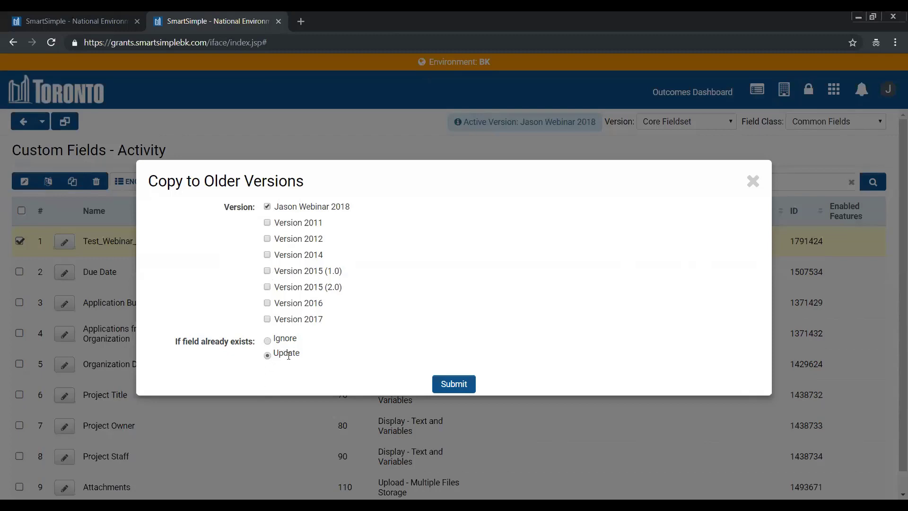
click(449, 385)
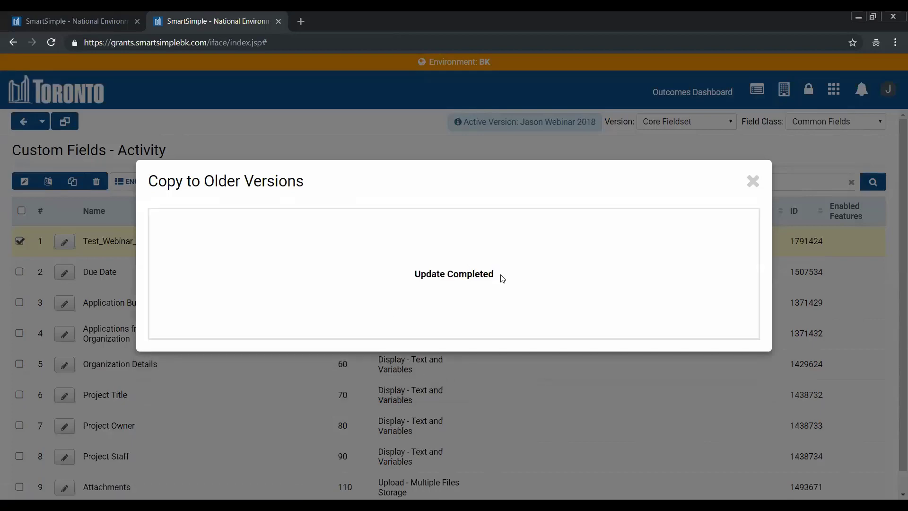
click(756, 181)
click(682, 120)
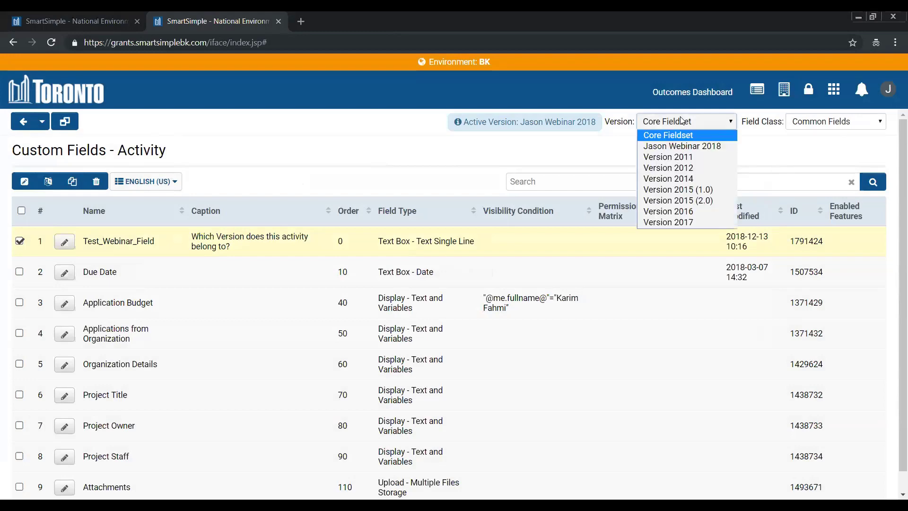
click(680, 146)
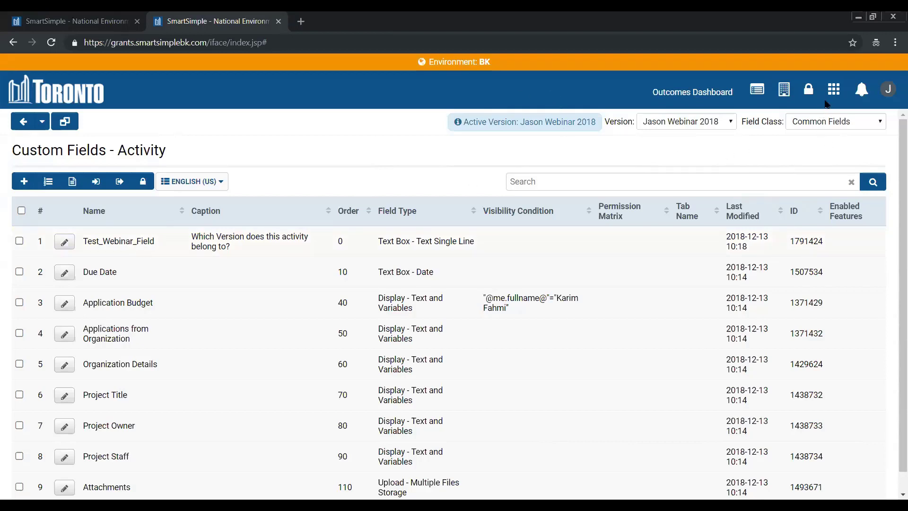
Step: Open the Wyoming Youth Assistance application for technology upgrades to web and database systems in Grants
click(834, 90)
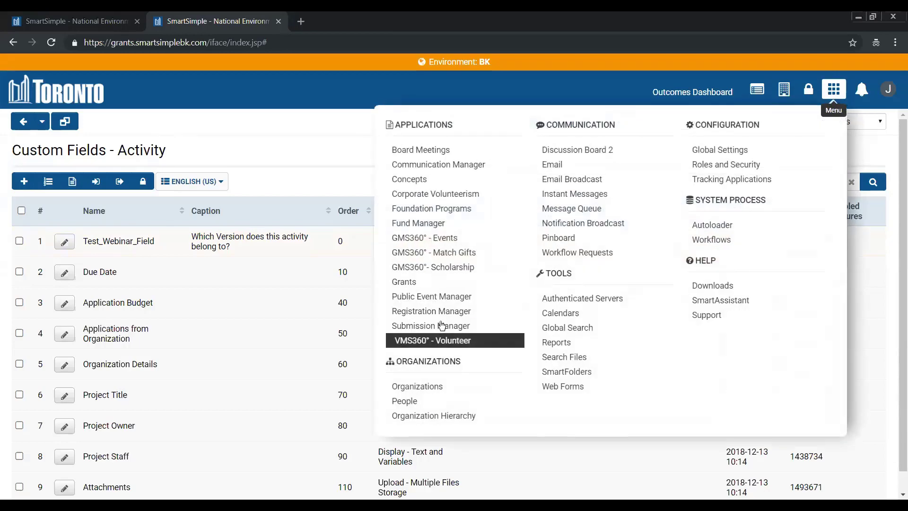
click(430, 289)
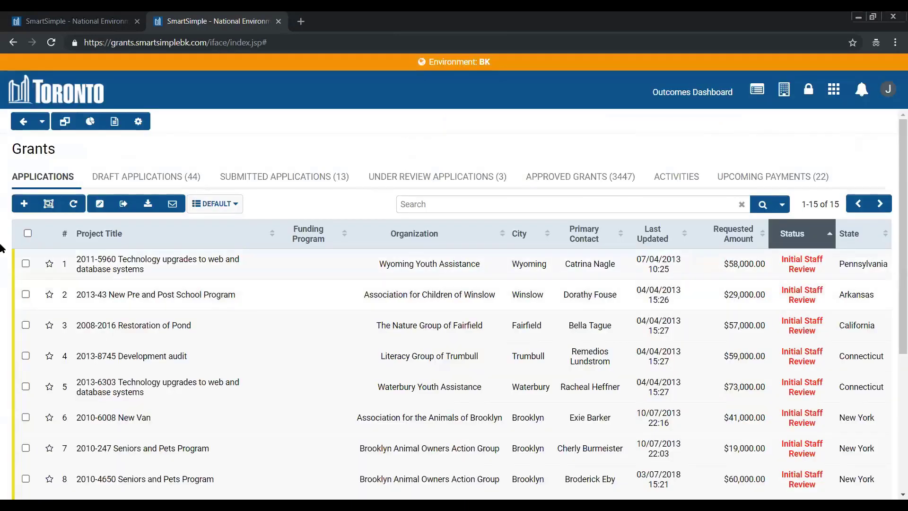
click(116, 276)
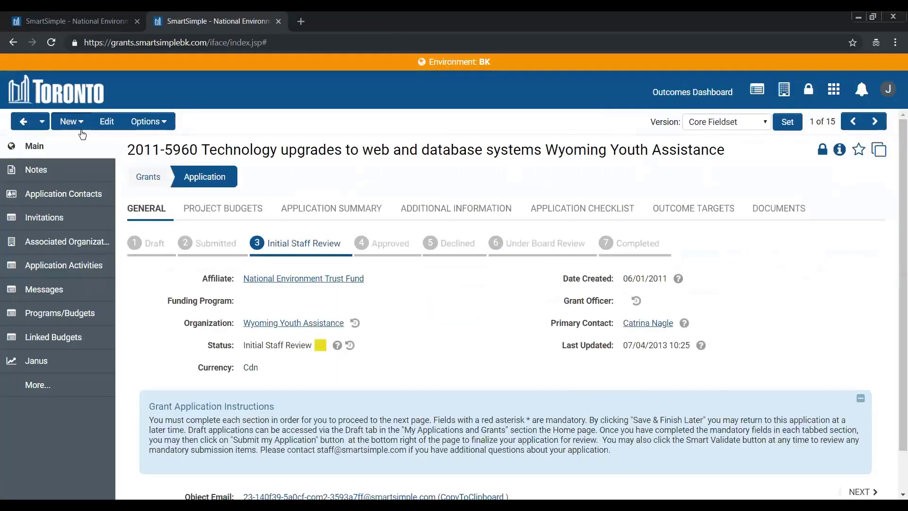
Step: Return to the Grants list and open the draft progress report activity for Egmont Teaching Kids what's Important
click(71, 122)
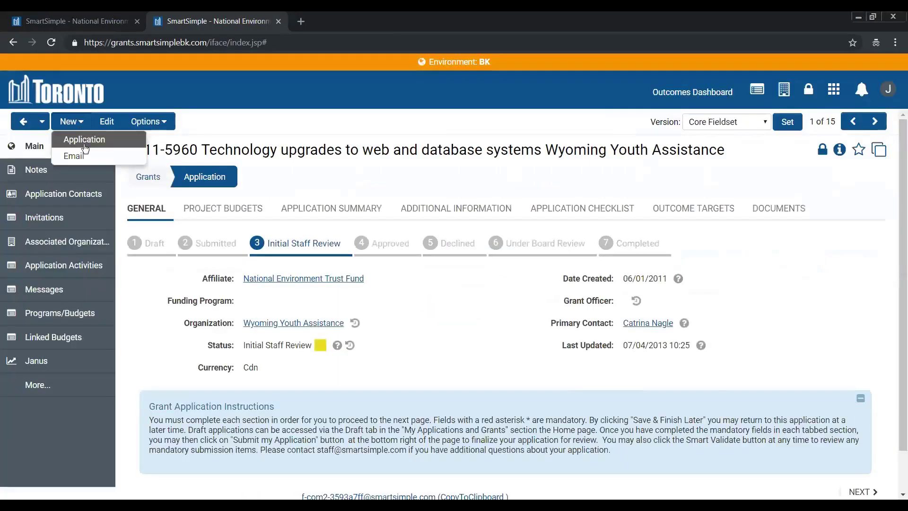
click(24, 129)
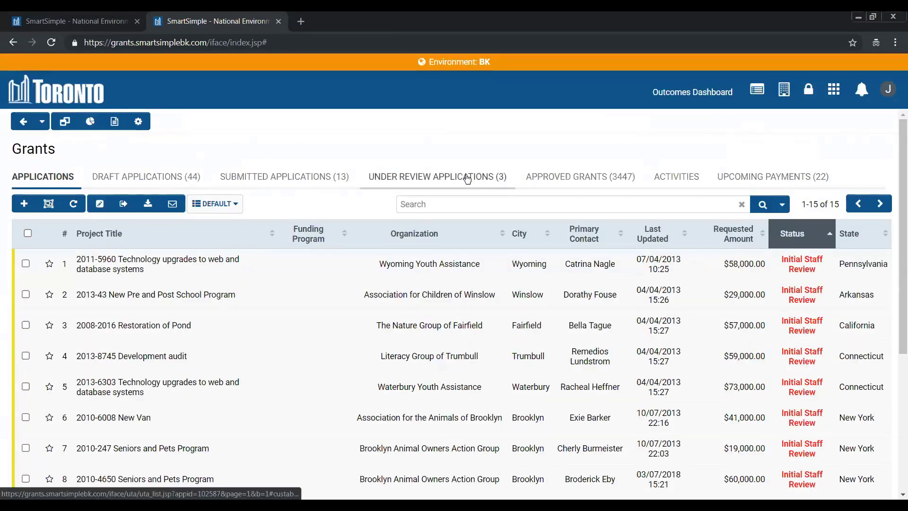
click(683, 185)
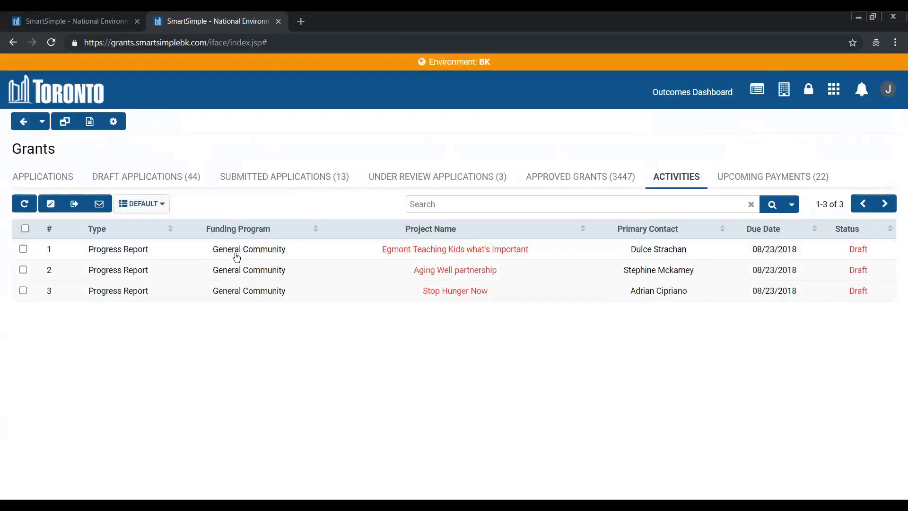
click(237, 257)
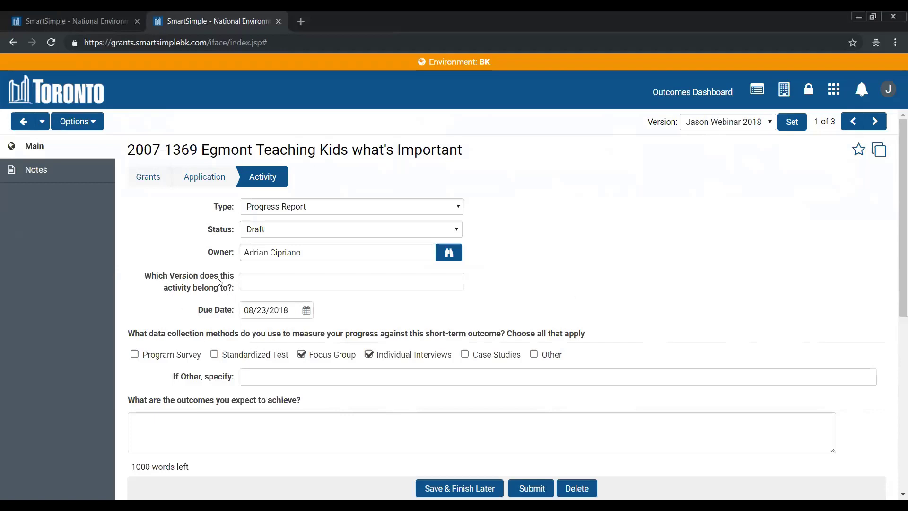
Step: Apply Version 2017 to the Egmont progress report activity
click(717, 123)
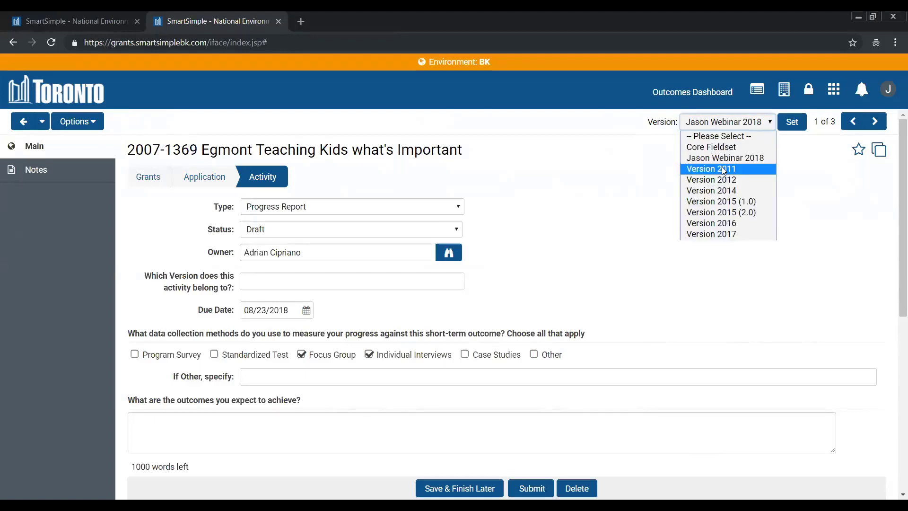
click(728, 234)
click(791, 122)
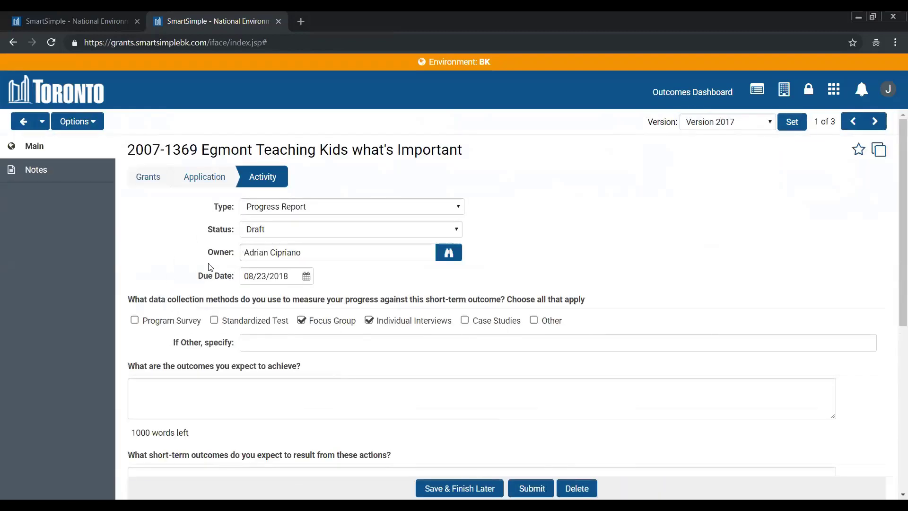
Step: Set the Egmont progress report activity's version to the Webinar 2018 version and reapply it
click(751, 122)
click(746, 158)
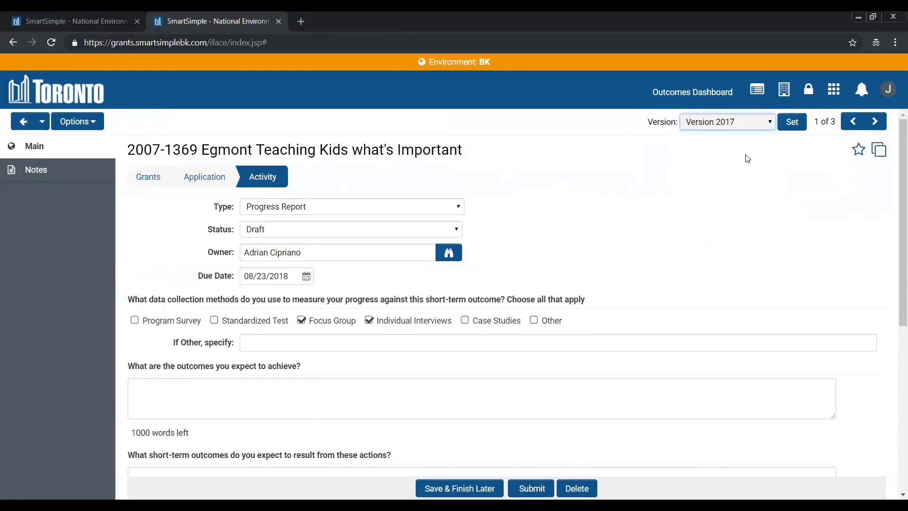
click(789, 124)
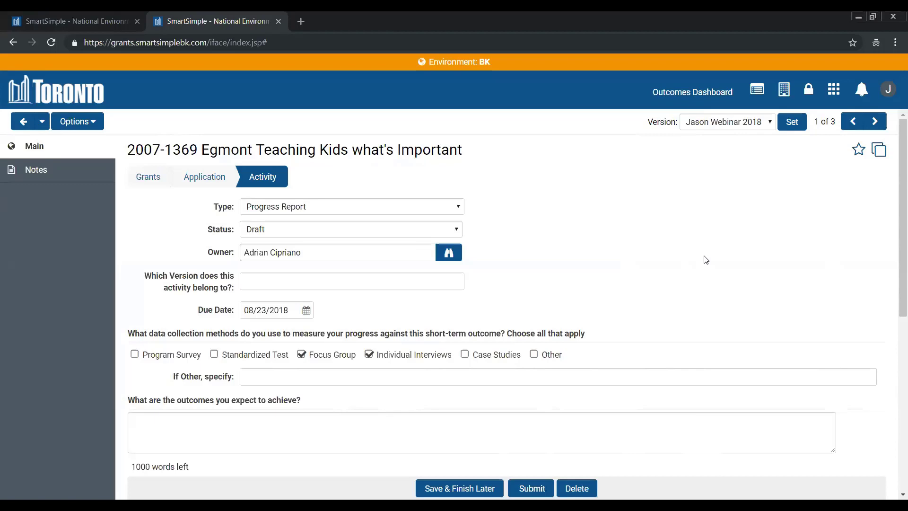
click(716, 125)
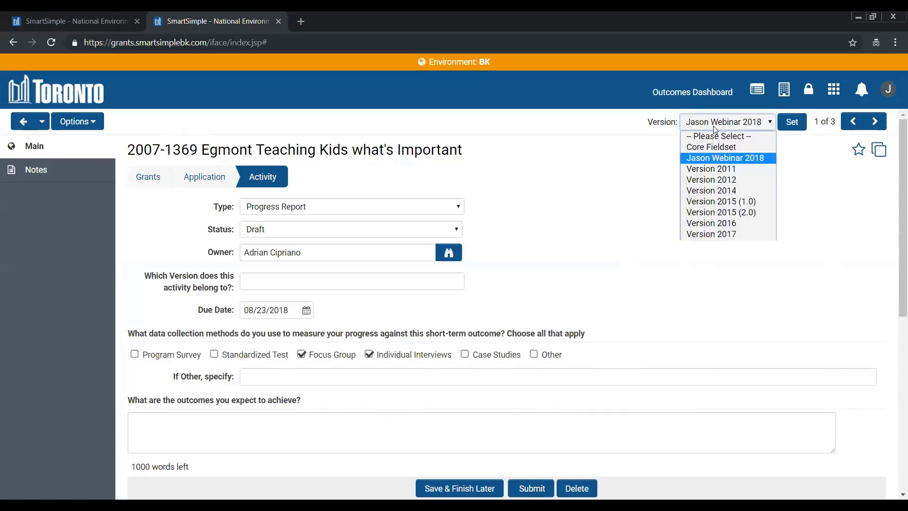
click(717, 159)
click(794, 123)
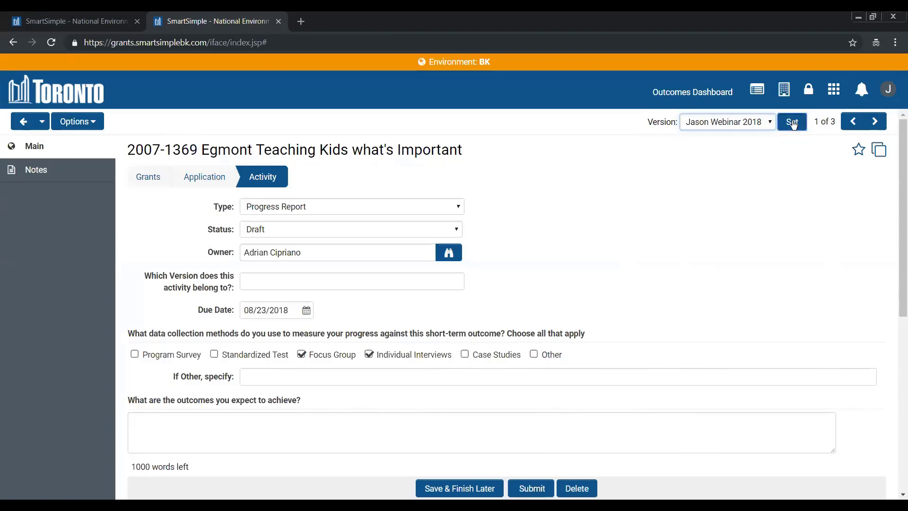